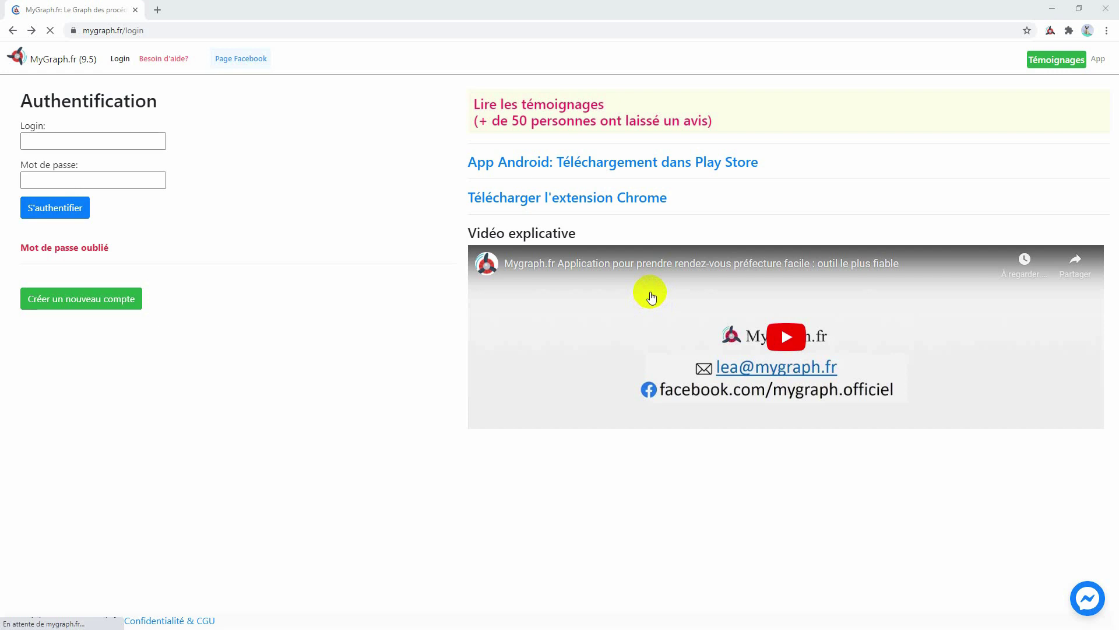
# - Open the 'Créer un nouveau compte' registration page from the Authentification screen
pyautogui.click(94, 300)
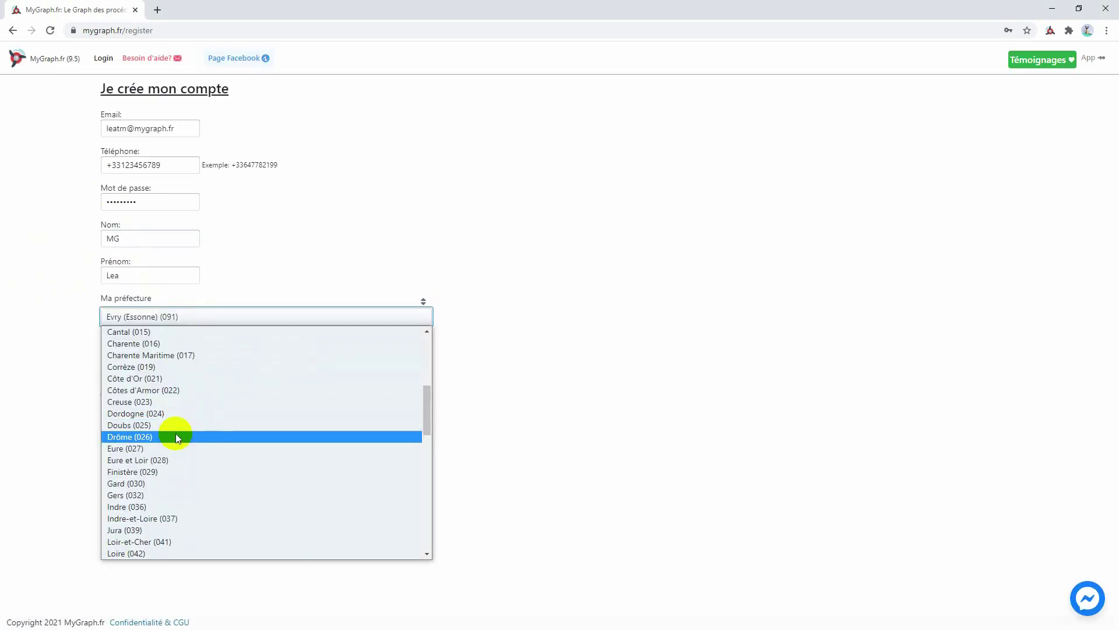
# - Choose Evry (Essonne) as Ma préfecture and submit the registration form
pyautogui.scroll(5, 176, 433)
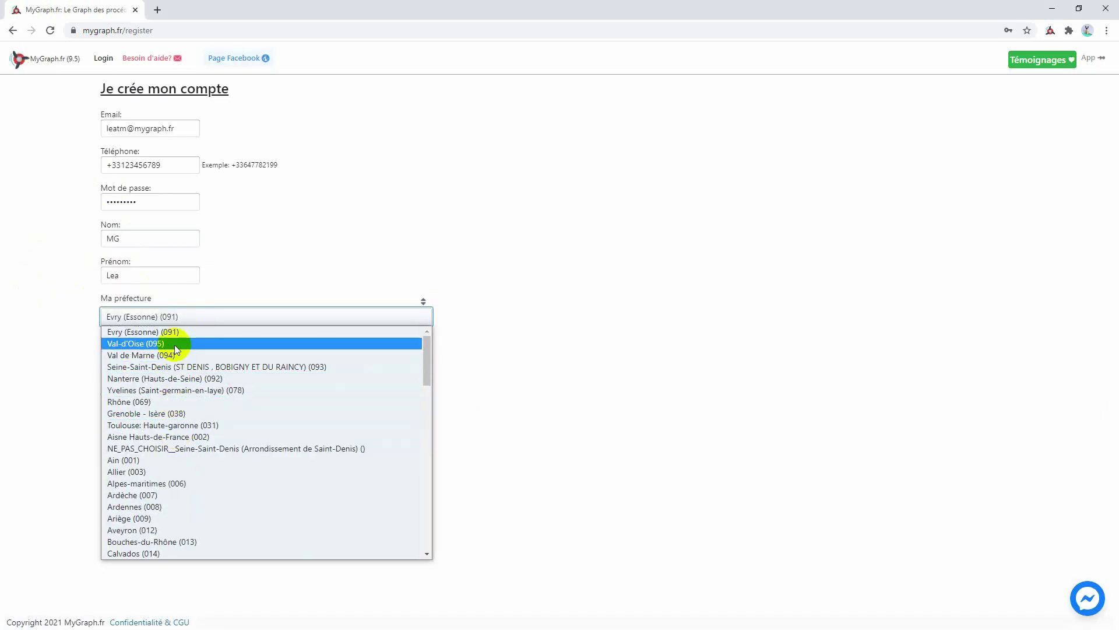
pyautogui.click(173, 345)
pyautogui.click(132, 361)
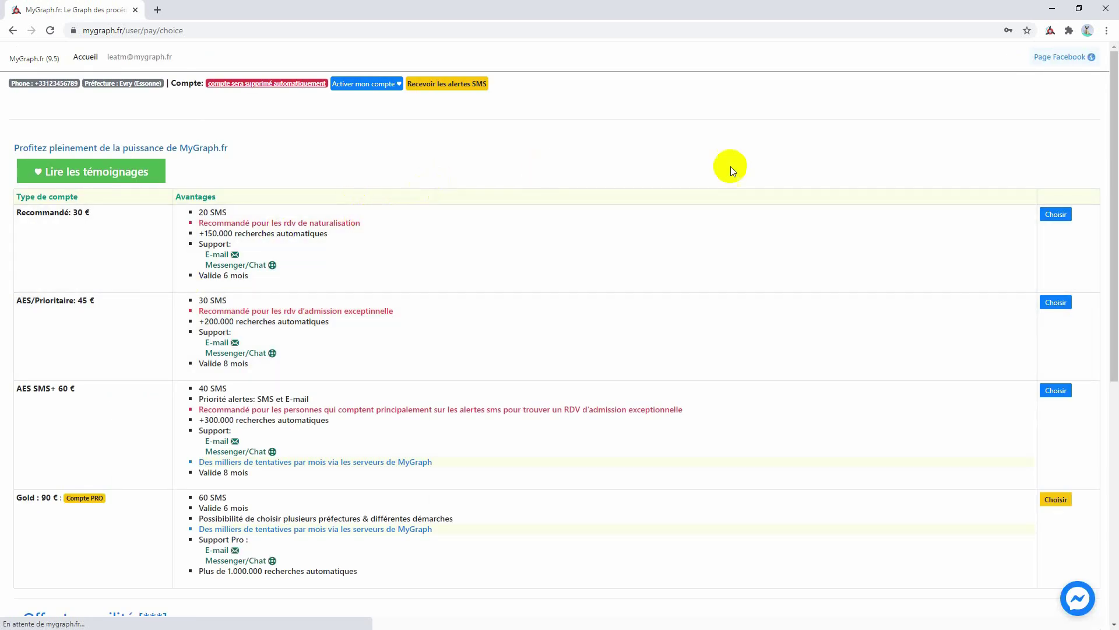
# - Select the 30 € Recommandé plan and pay for it by bank card
pyautogui.click(1056, 214)
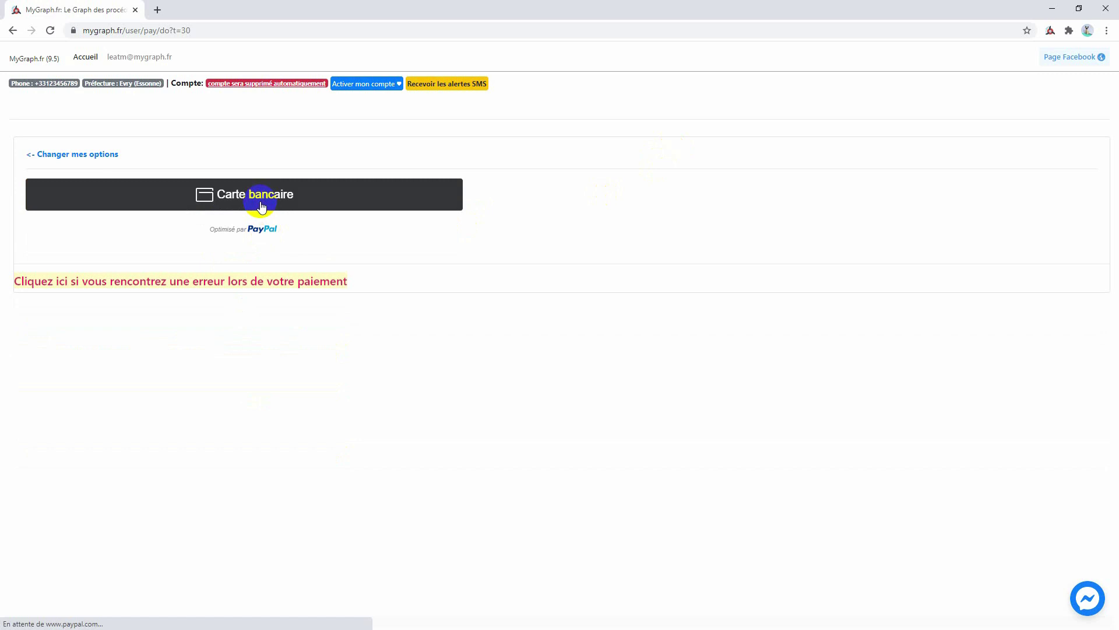
pyautogui.click(230, 193)
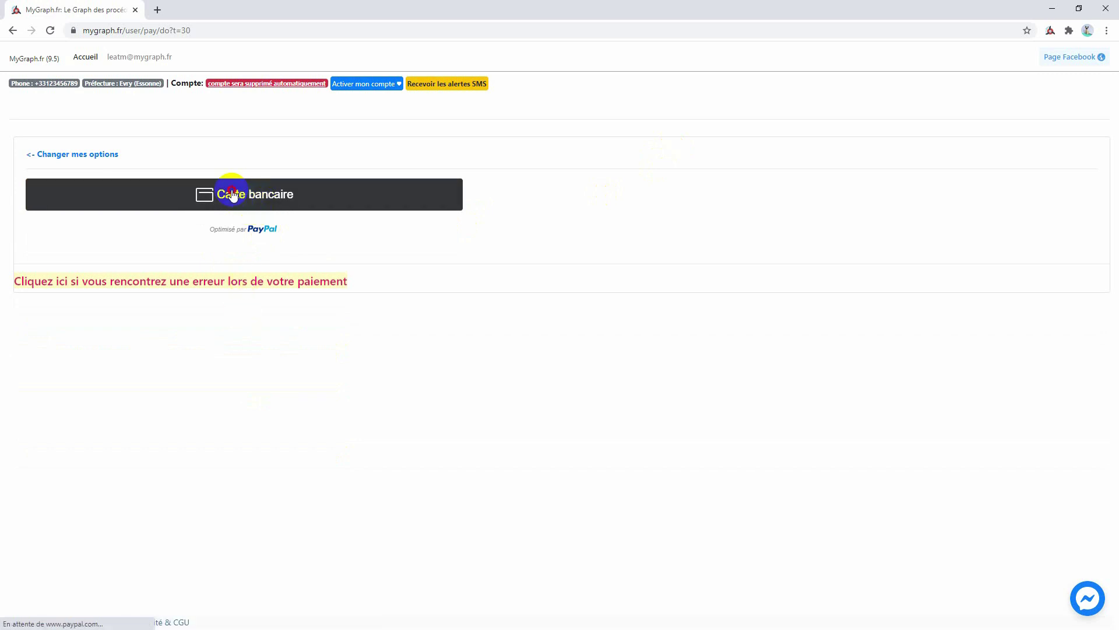
pyautogui.scroll(-3, 228, 272)
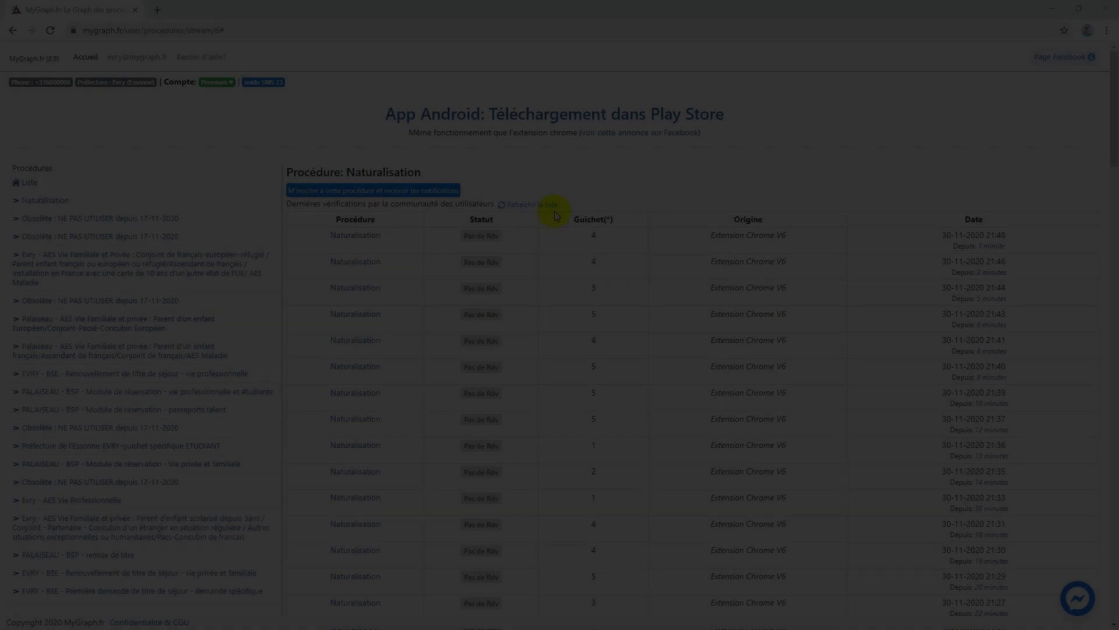
# - Scroll through the Naturalisation procedure page to review its latest availability checks
pyautogui.scroll(-2, 655, 197)
pyautogui.scroll(2, 656, 197)
pyautogui.scroll(-1, 656, 197)
pyautogui.scroll(1, 655, 198)
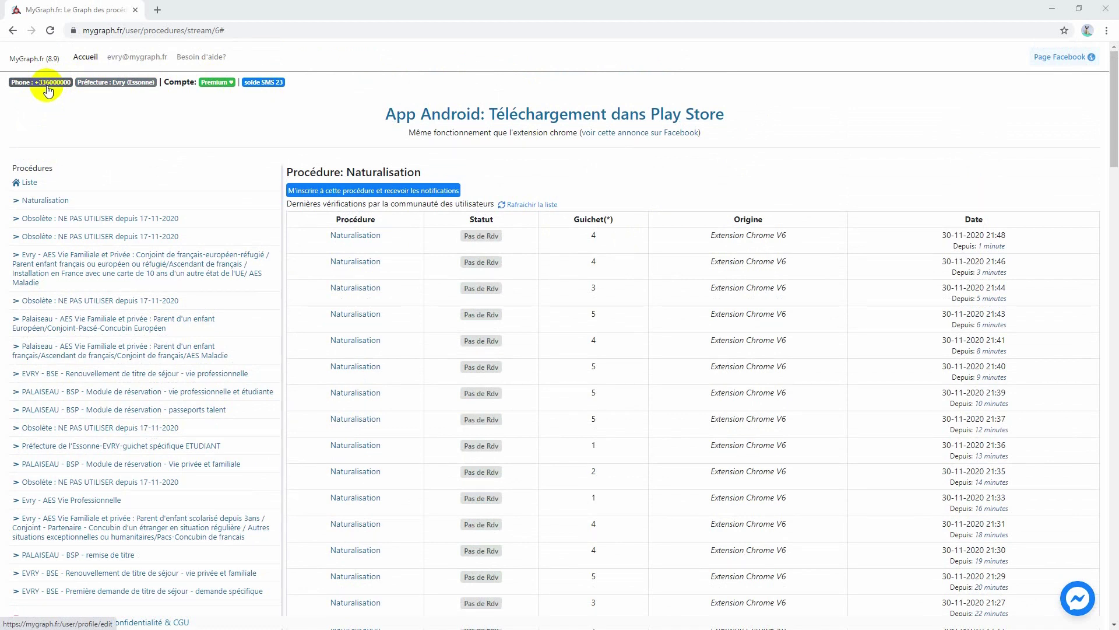
# - Edit and save the account's phone number on the profile page, then return to the procedures list
pyautogui.click(49, 85)
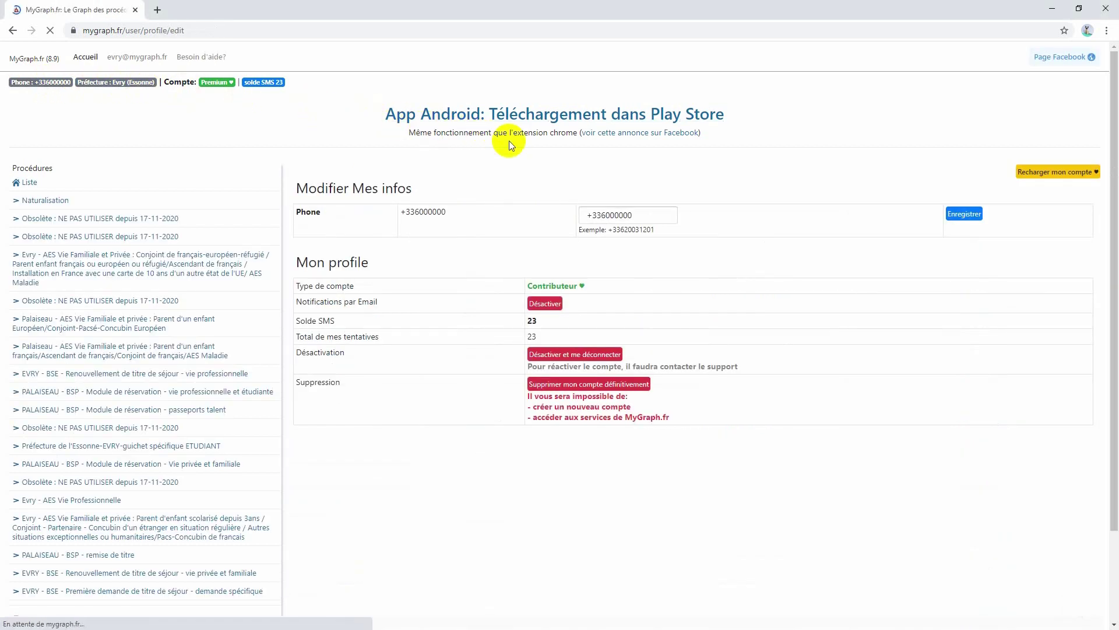
pyautogui.click(583, 215)
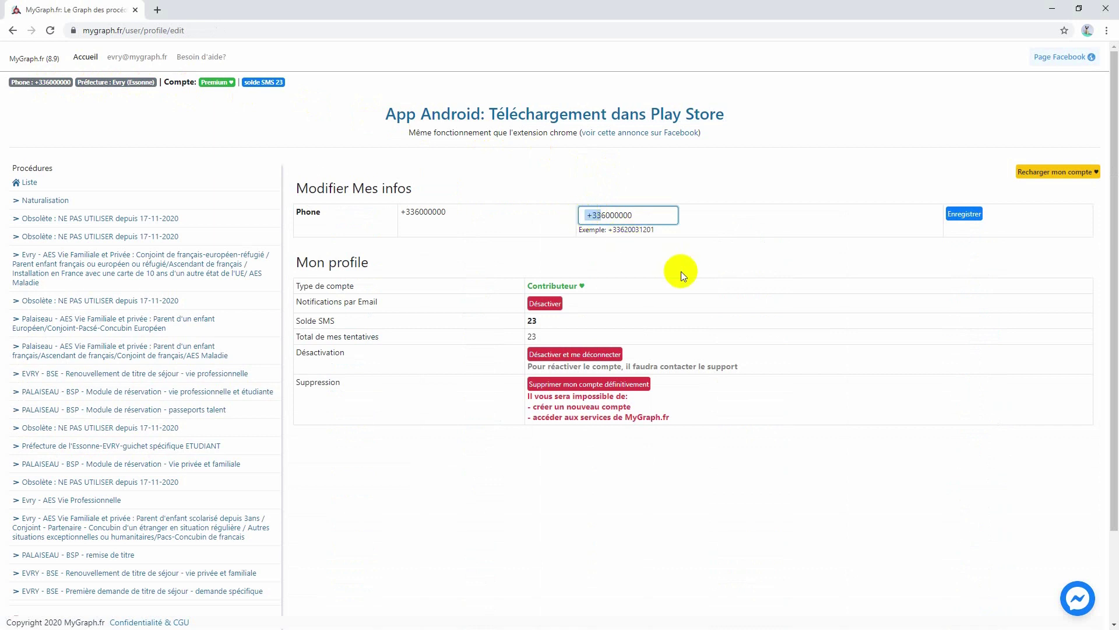
pyautogui.click(962, 216)
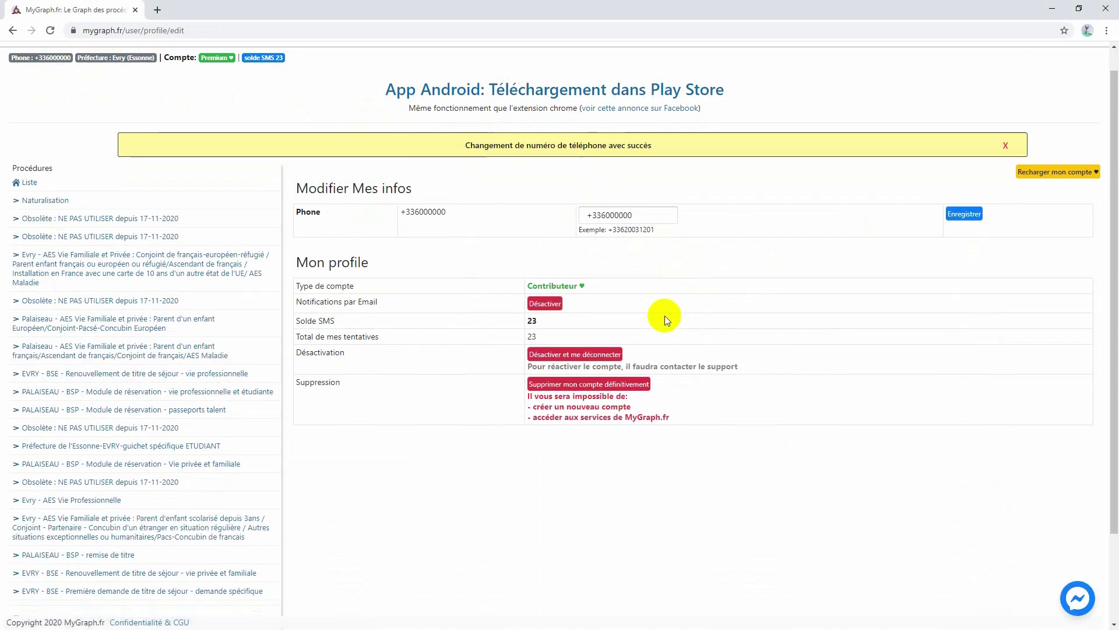
pyautogui.click(28, 182)
pyautogui.scroll(-3, 80, 199)
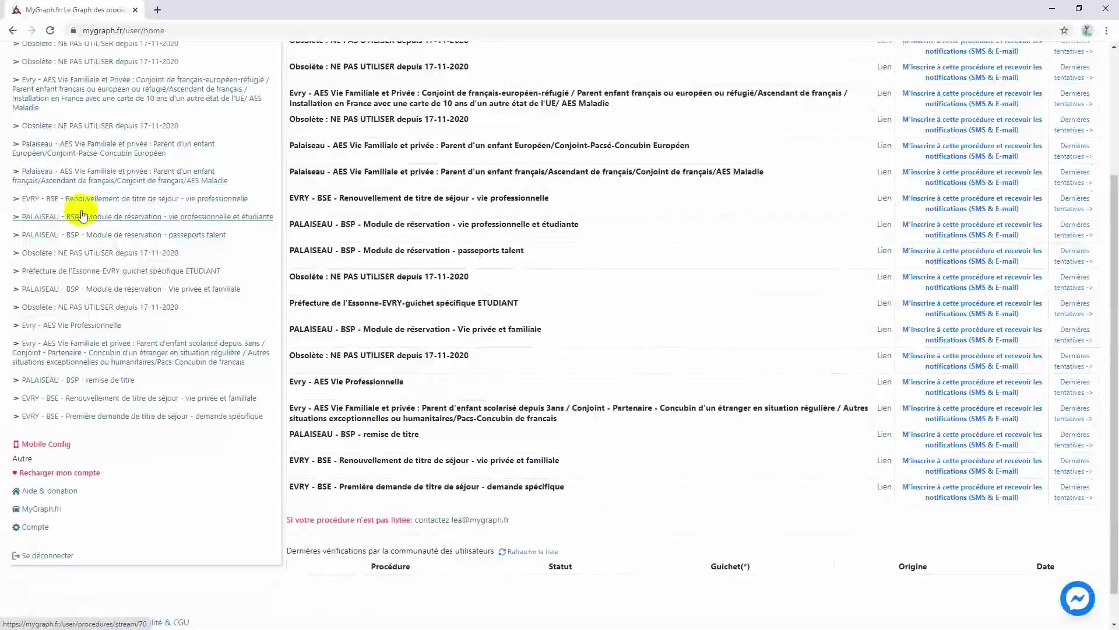
pyautogui.scroll(3, 67, 380)
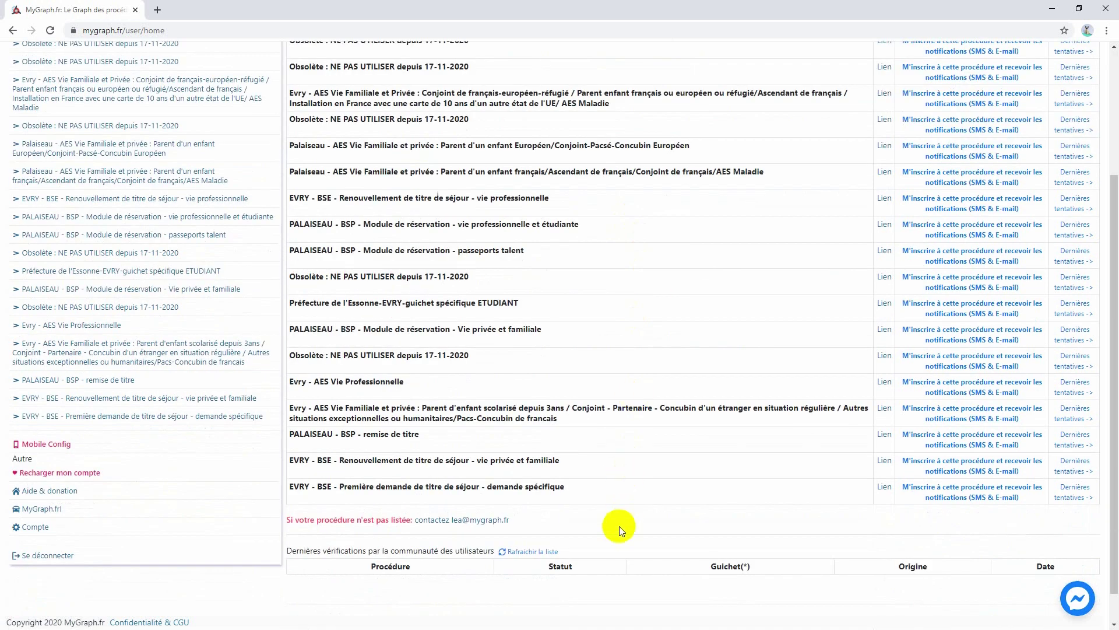
pyautogui.scroll(4, 620, 414)
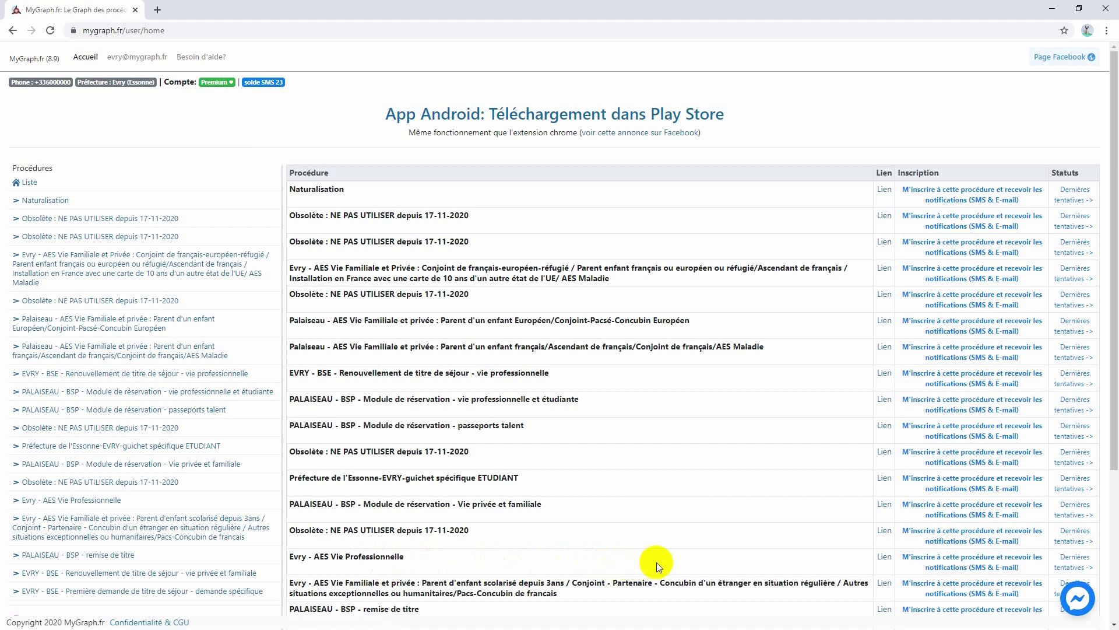
# - Subscribe to Evry - AES Vie Professionnelle, then return to the procedures list
pyautogui.click(915, 564)
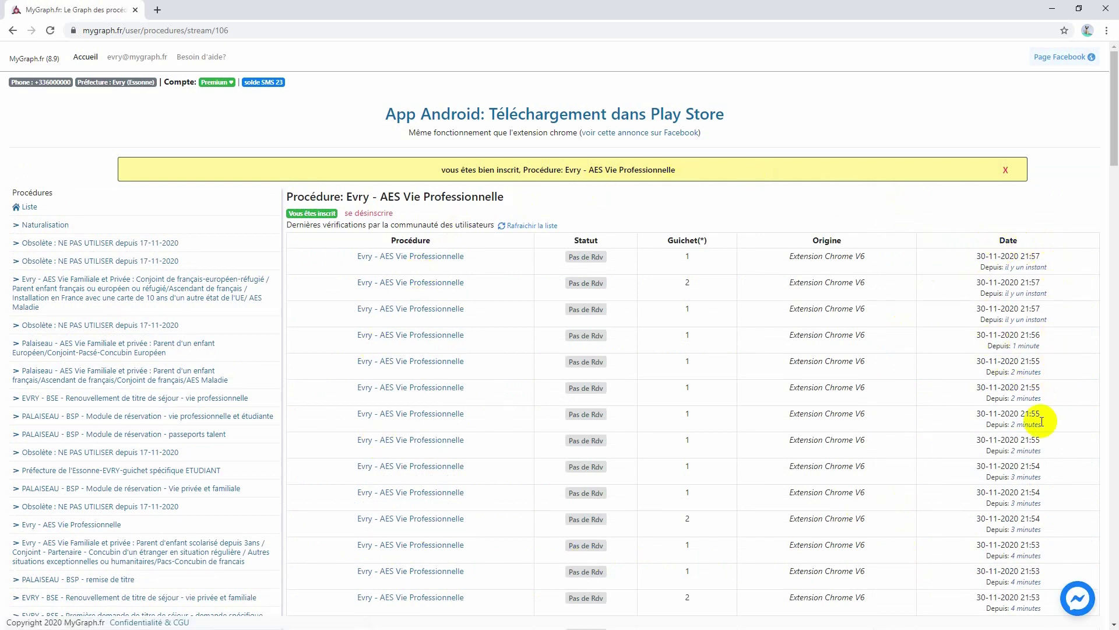
pyautogui.scroll(-2, 1038, 443)
pyautogui.scroll(2, 1037, 445)
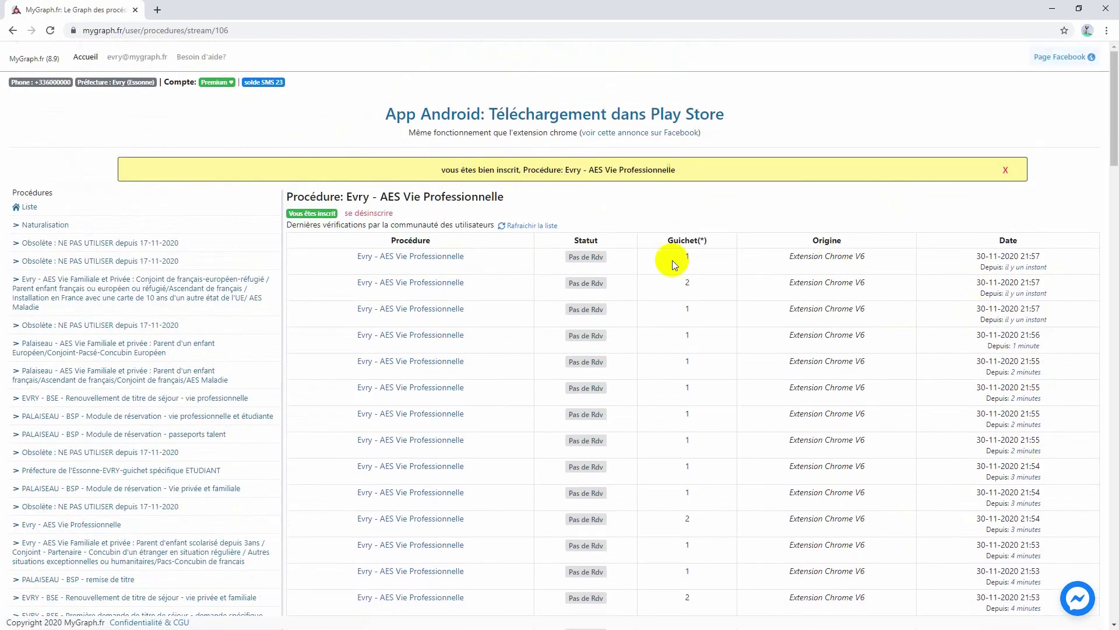
pyautogui.click(34, 207)
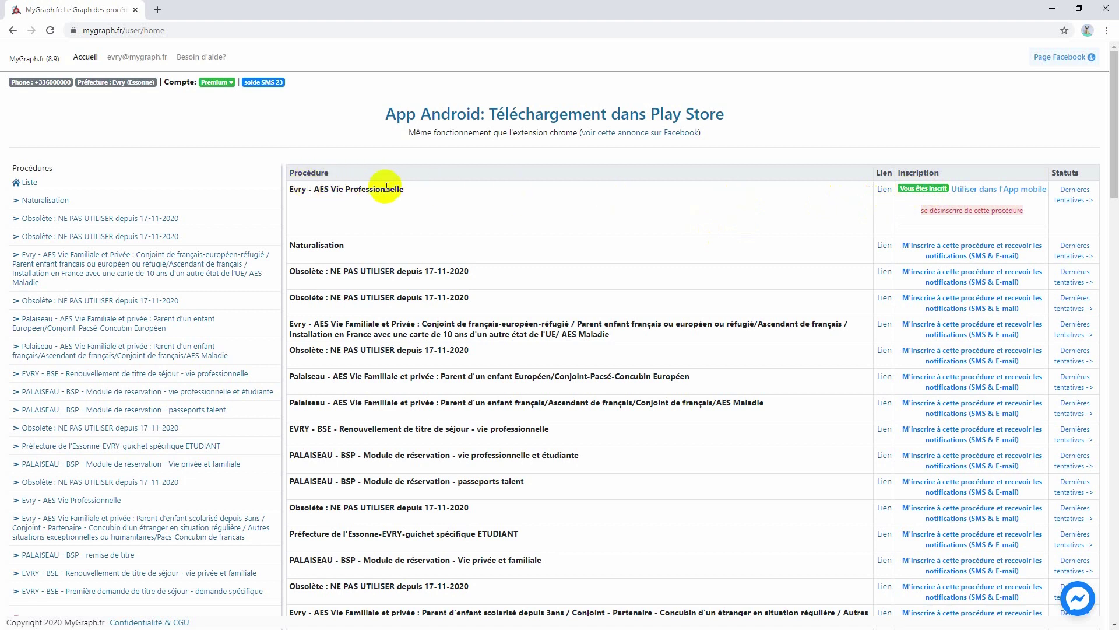
# - Flag Evry - AES Vie Professionnelle for the mobile app and dismiss the instructions banner
pyautogui.click(1008, 194)
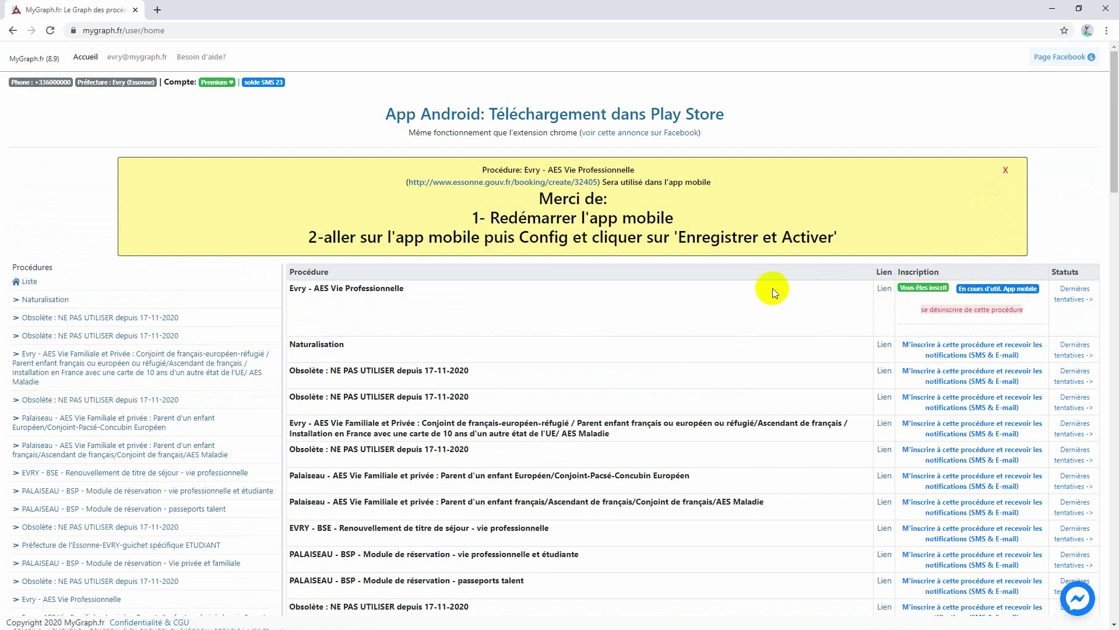
pyautogui.click(1006, 171)
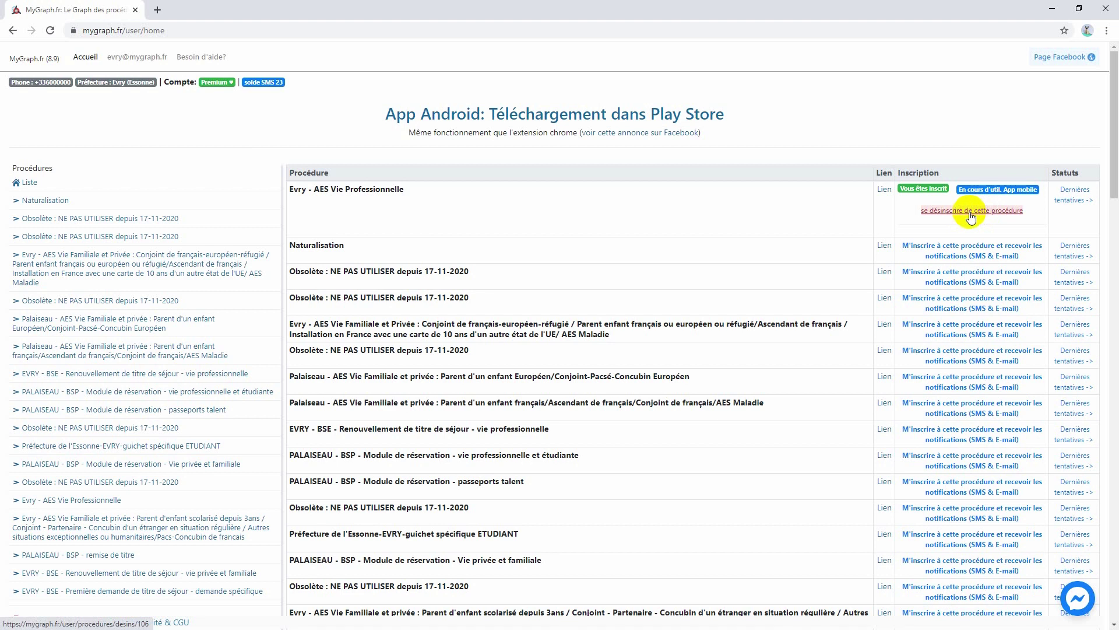
# - Unsubscribe from Evry - AES Vie Professionnelle, dismiss the confirmation, and reload the procedures list
pyautogui.click(970, 211)
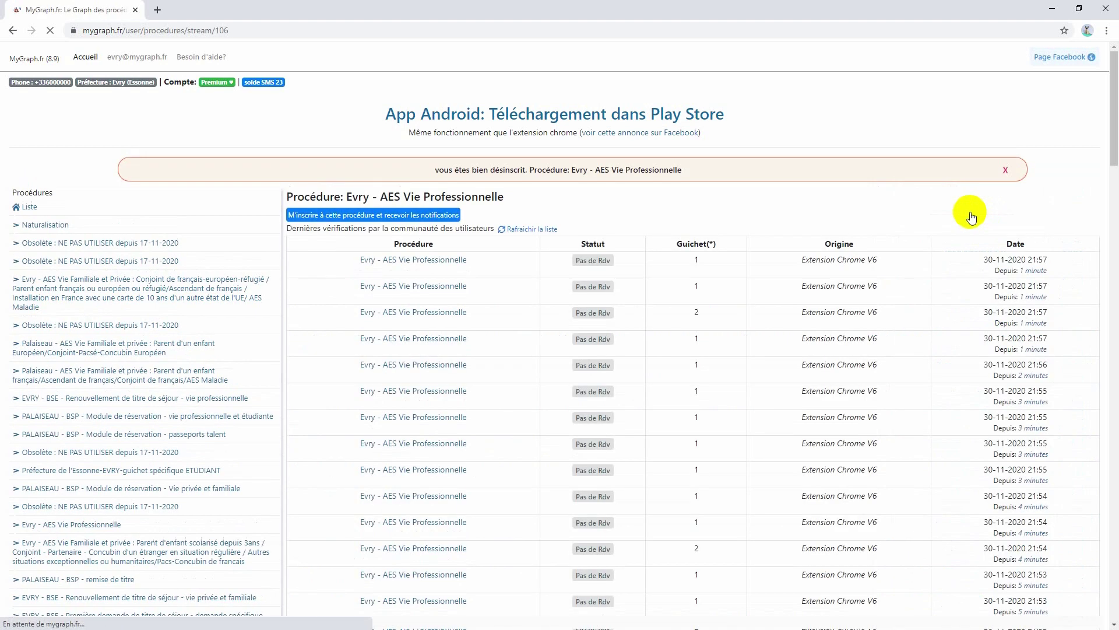
pyautogui.click(1006, 170)
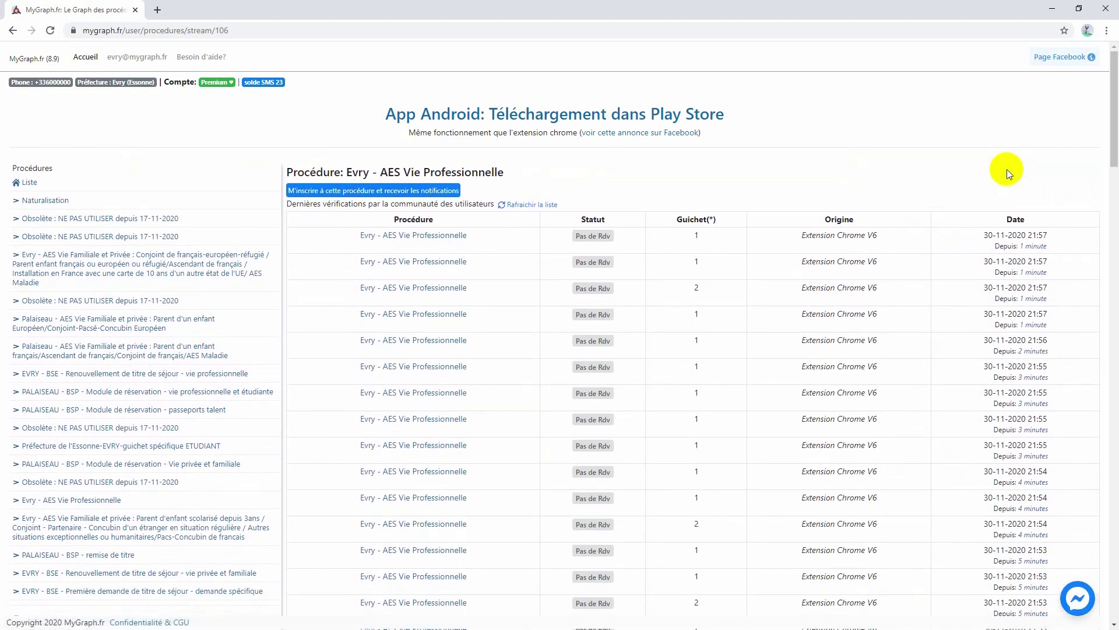
pyautogui.click(32, 182)
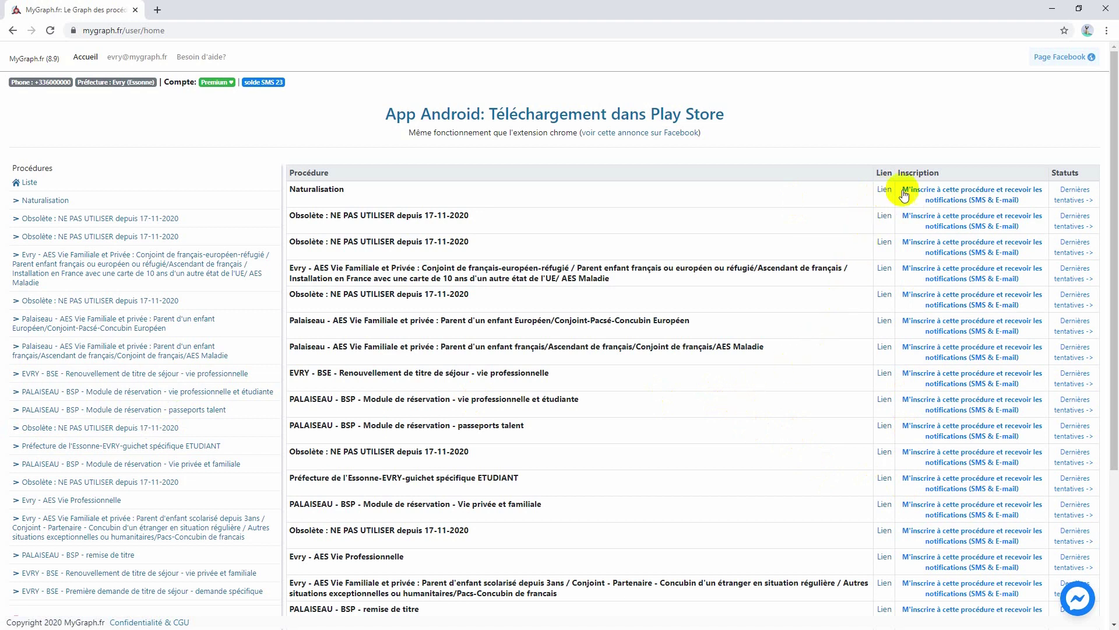
# - Subscribe to Naturalisation and EVRY - BSE vie professionnelle renewal, returning to the list after each
pyautogui.click(935, 197)
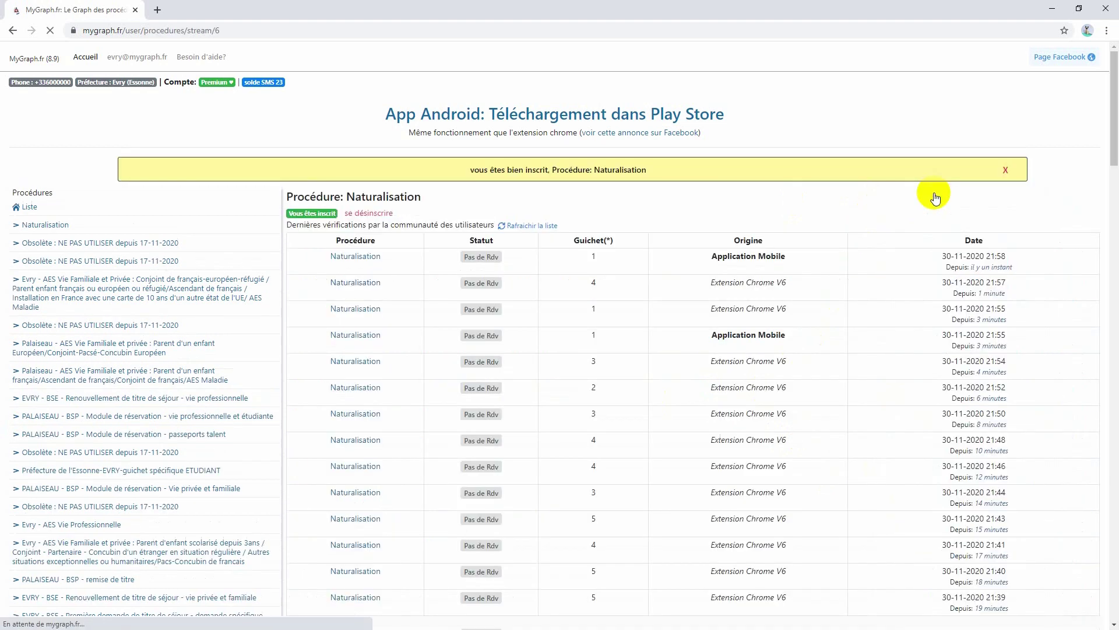
pyautogui.click(29, 182)
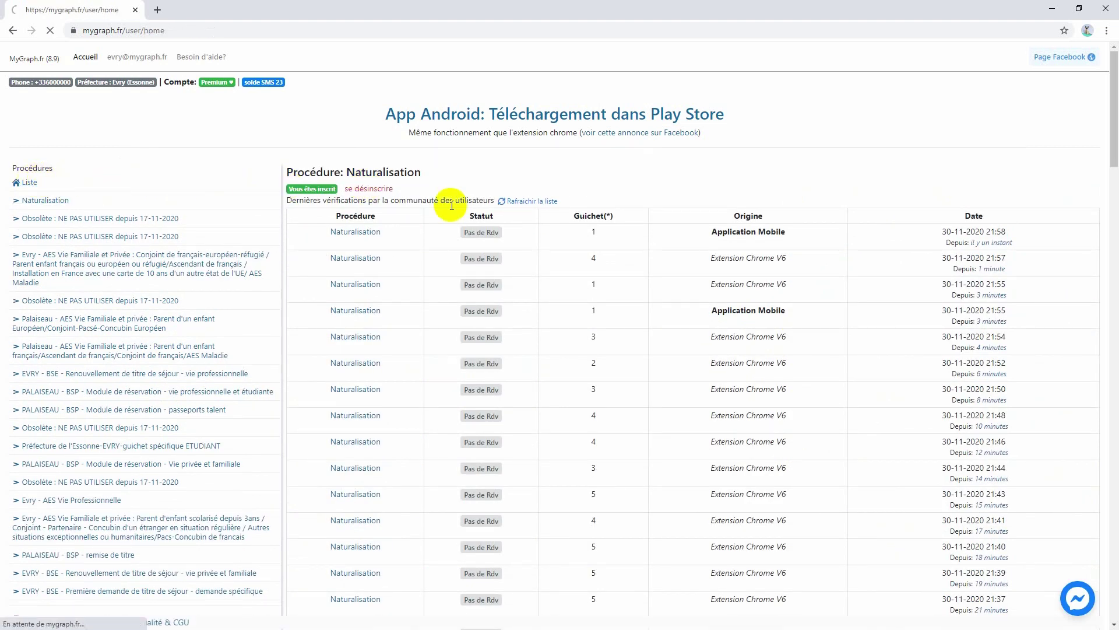
pyautogui.scroll(-2, 883, 218)
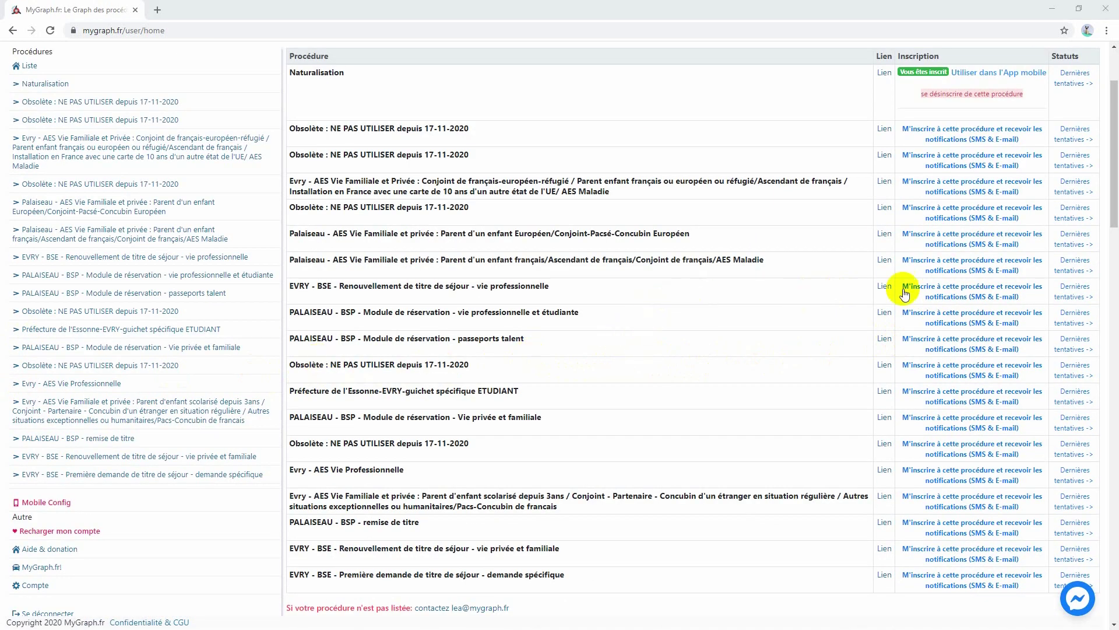
pyautogui.click(927, 293)
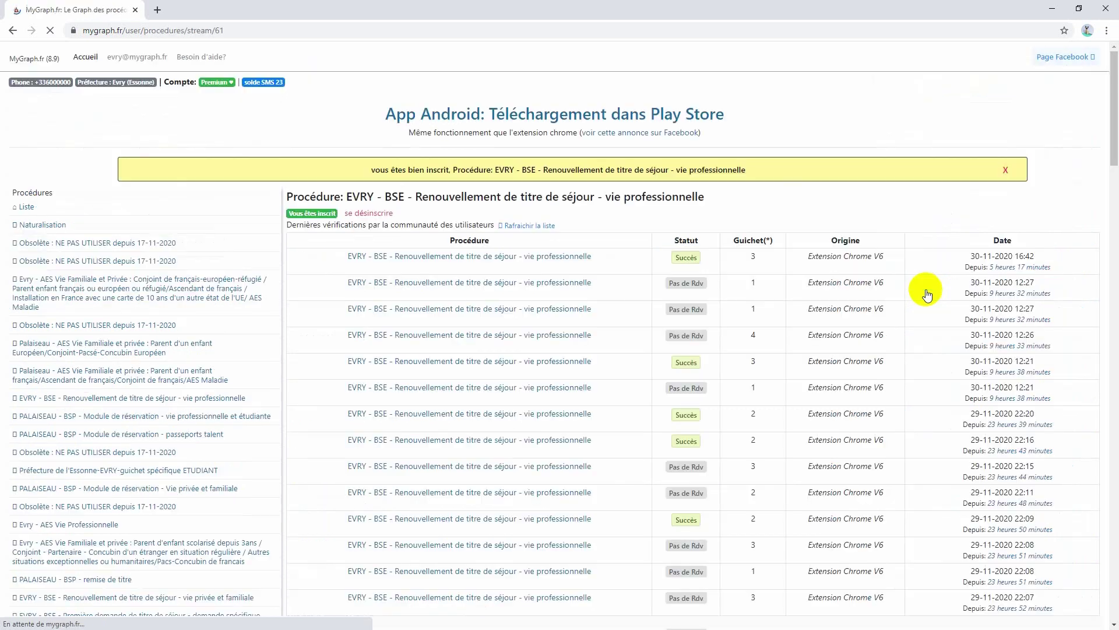
pyautogui.click(17, 214)
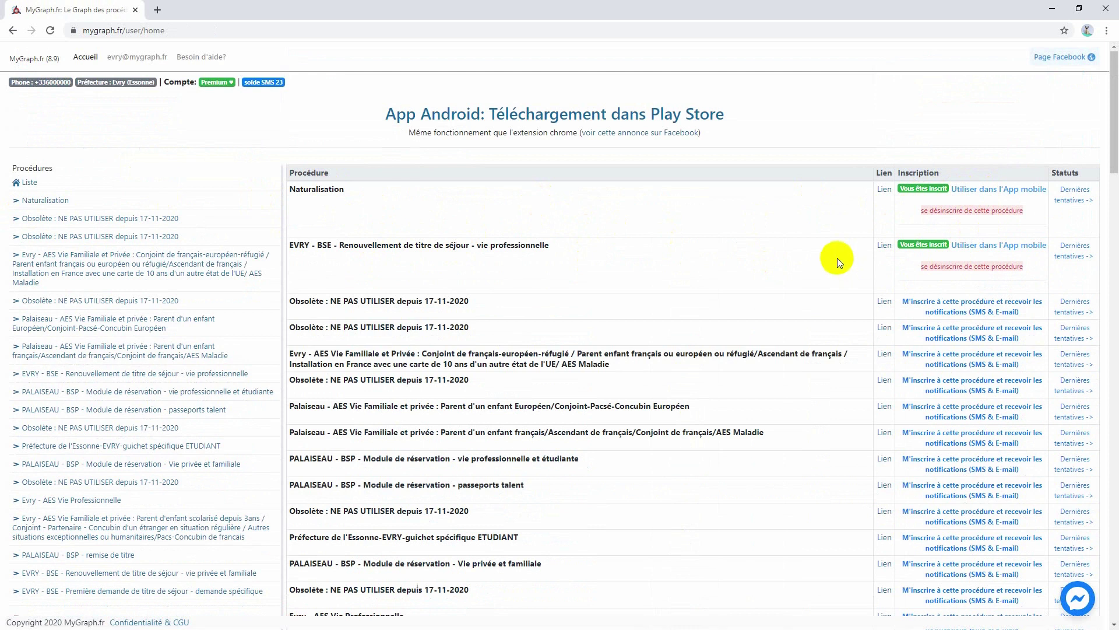
# - Flag Naturalisation for the mobile app and dismiss the restart instructions banner
pyautogui.click(978, 191)
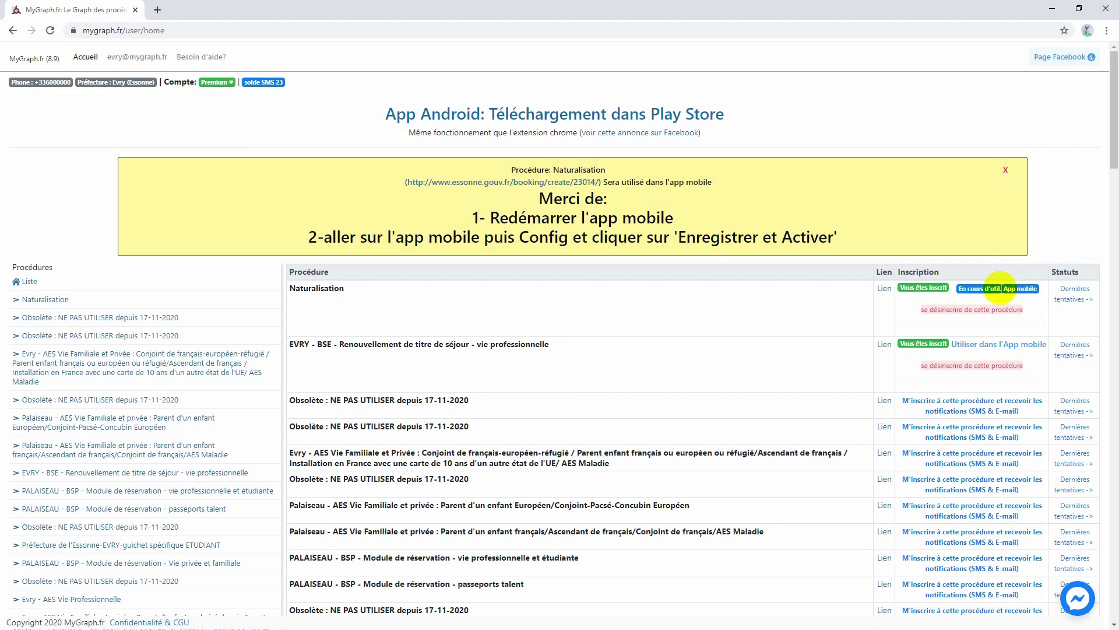
pyautogui.click(1005, 171)
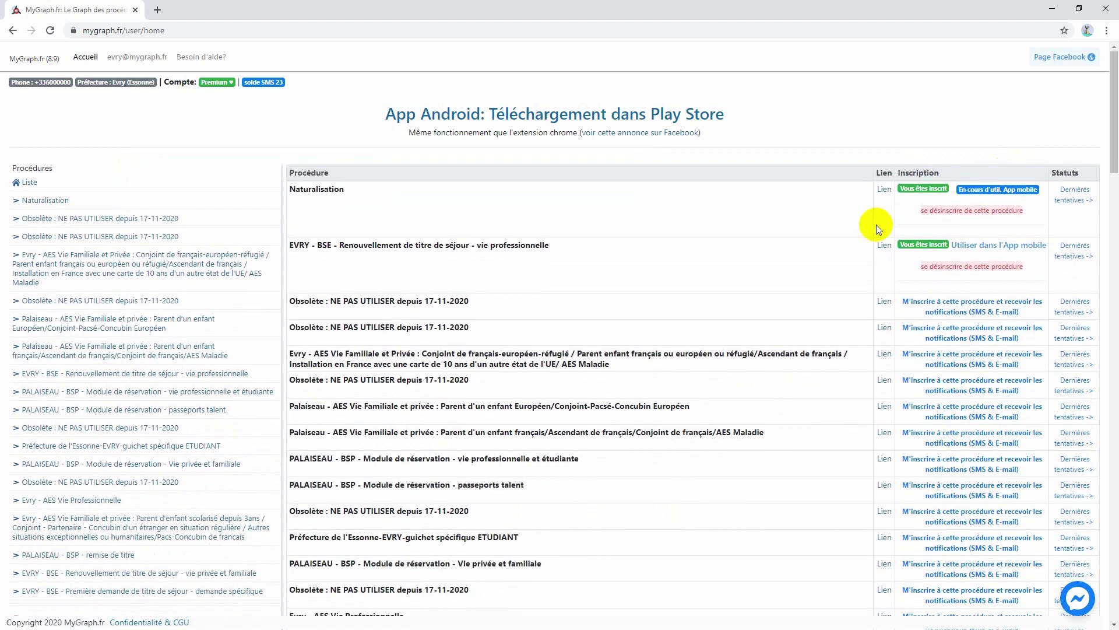
# - Unsubscribe from the EVRY - BSE renewal, dismiss the confirmation, and return to the list
pyautogui.click(964, 269)
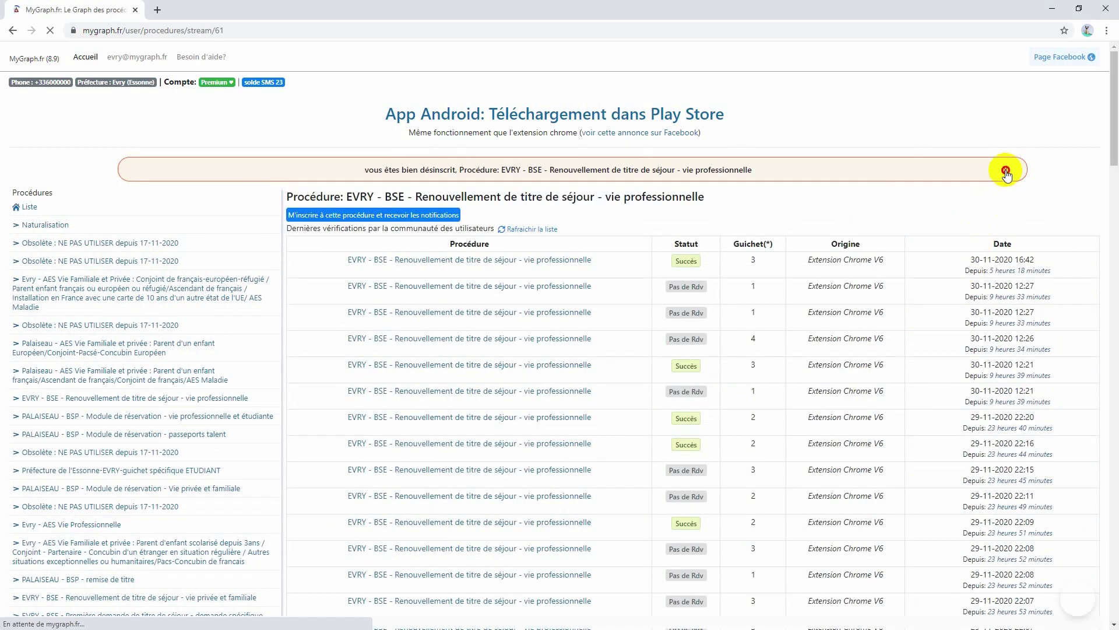
pyautogui.click(1005, 171)
pyautogui.click(29, 182)
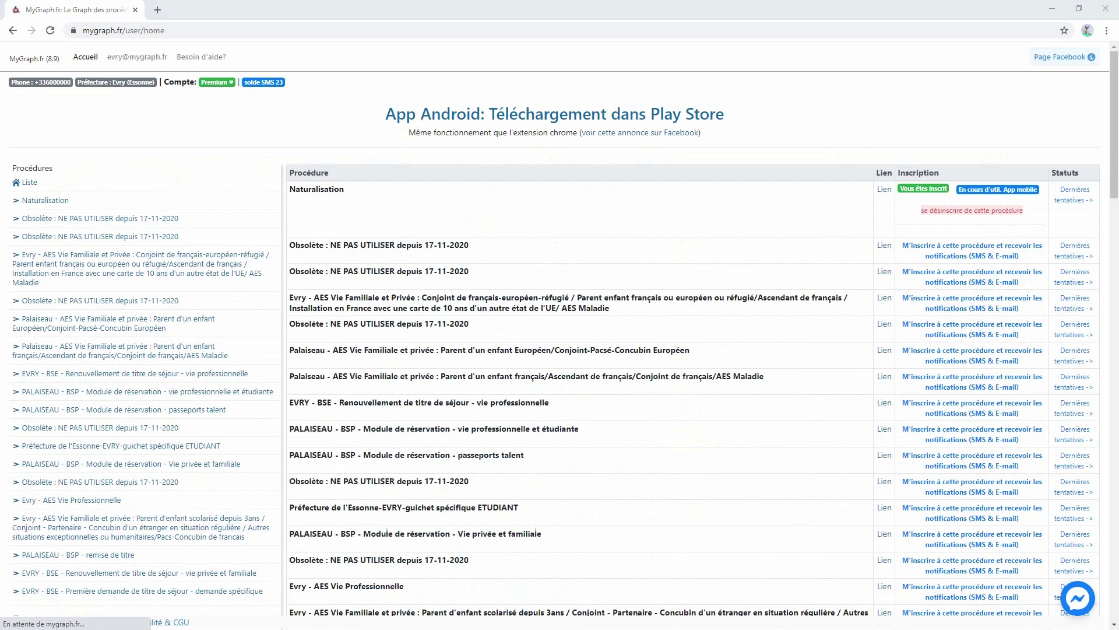
# - Google 'extension mygraph' in a new tab and open the MyGraph.fr Chrome Web Store result
pyautogui.click(158, 10)
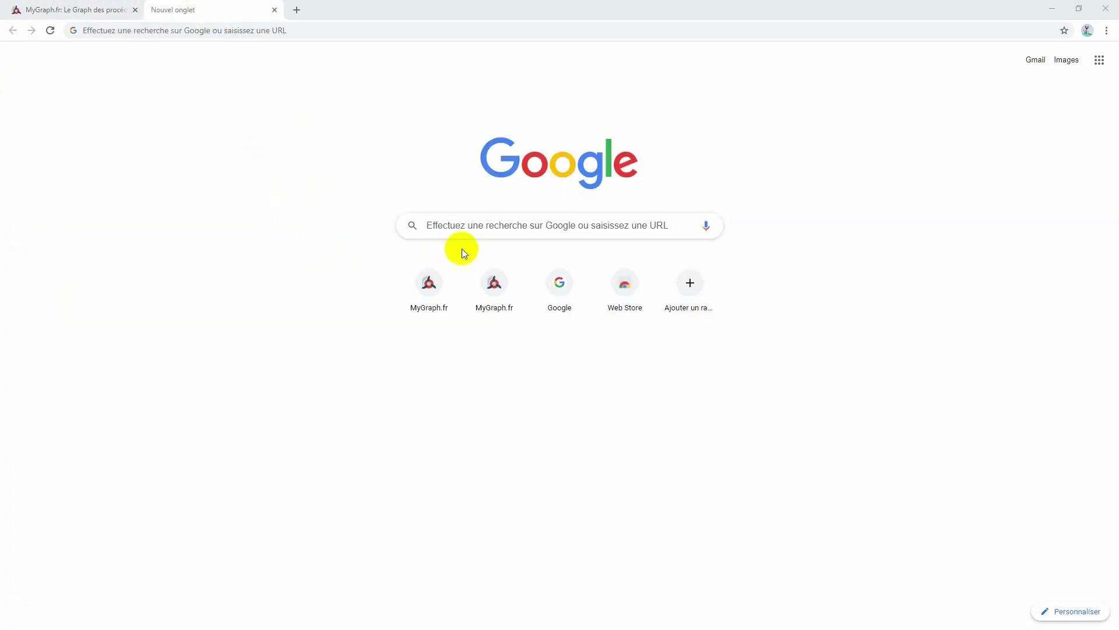
pyautogui.write('extension mygraph')
pyautogui.press('Return')
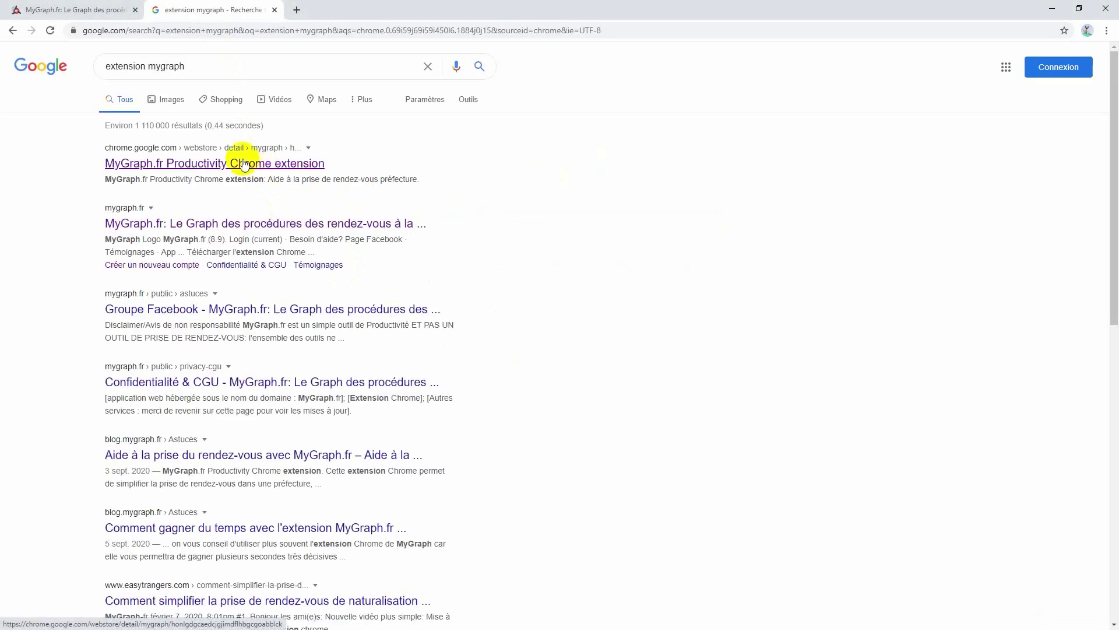
pyautogui.click(244, 163)
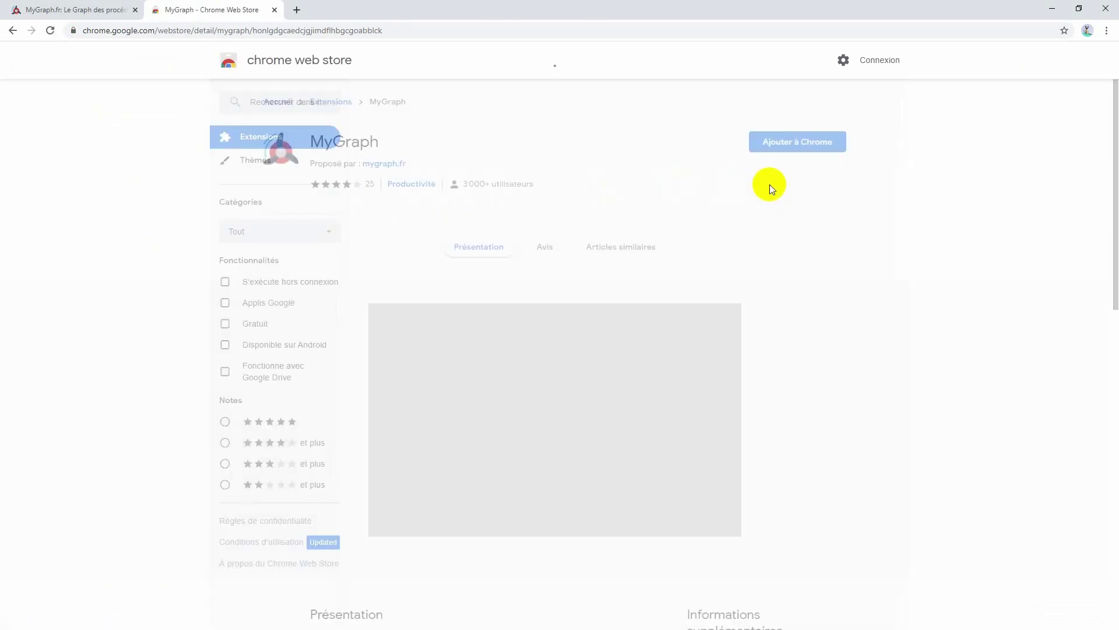
# - Add the MyGraph extension to Chrome and dismiss the installation notice
pyautogui.click(810, 150)
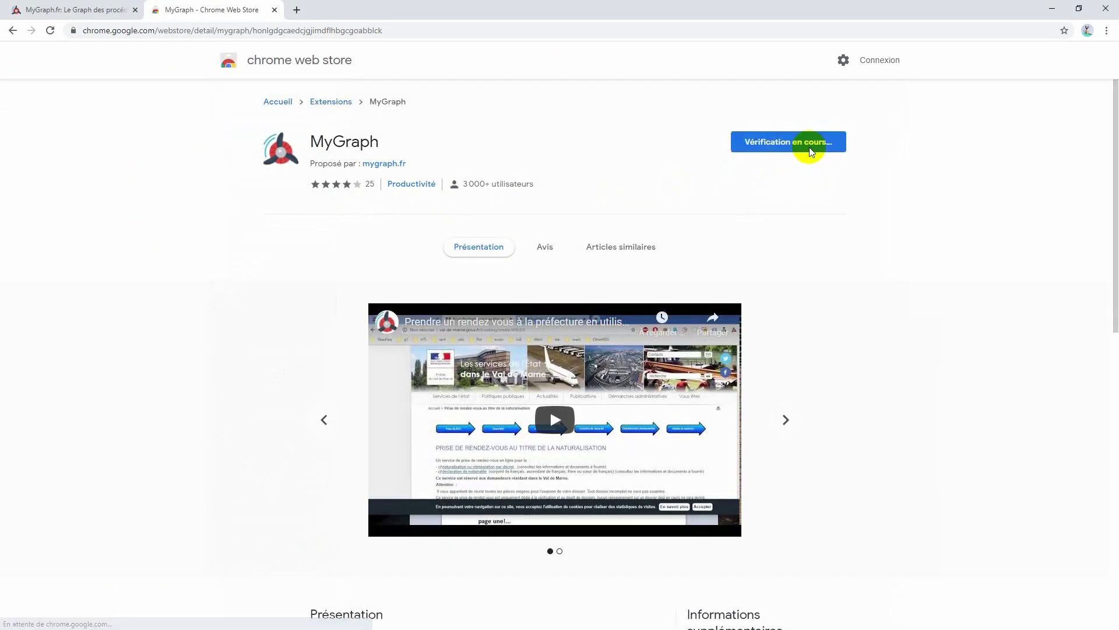
pyautogui.click(594, 158)
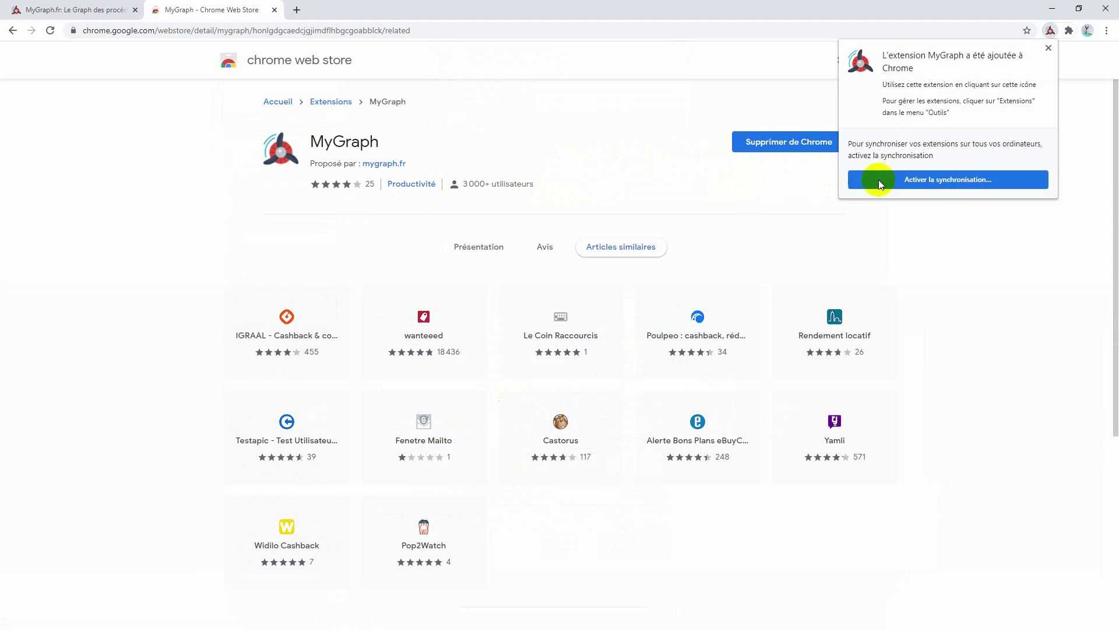
pyautogui.click(1049, 48)
# - Pin MyGraph to the toolbar and open its V8.0 login panel
pyautogui.click(1070, 31)
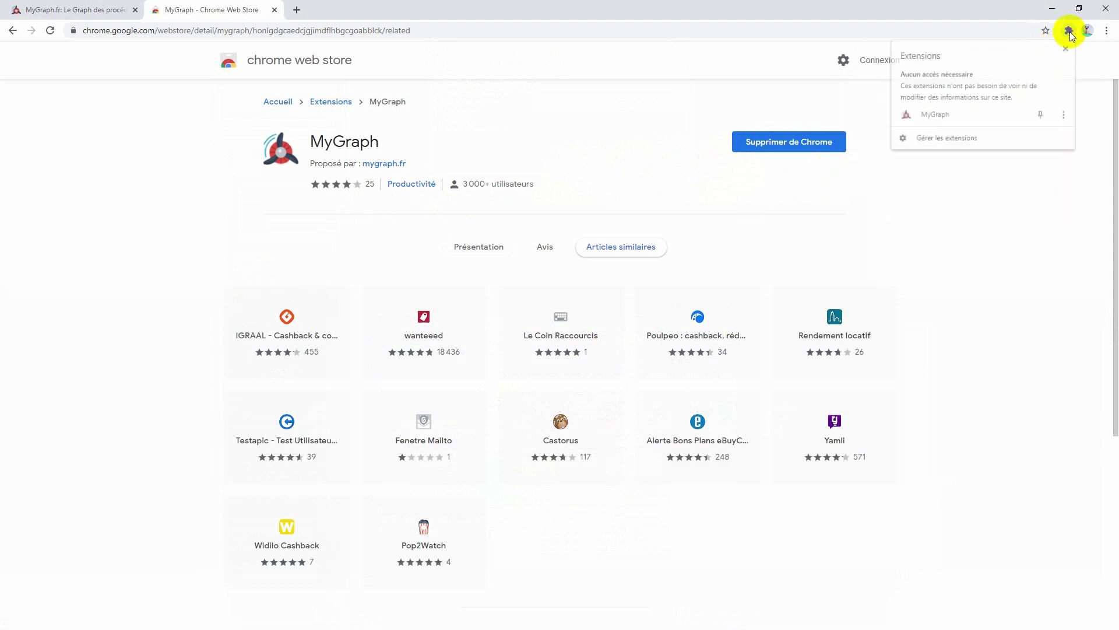
pyautogui.click(1046, 115)
pyautogui.click(1044, 187)
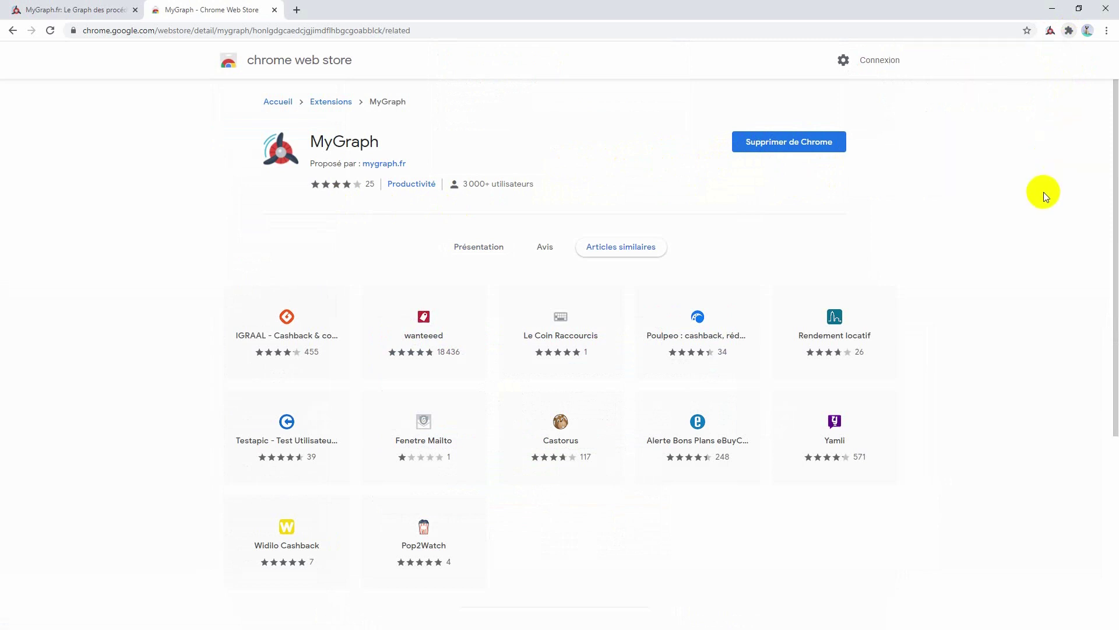
pyautogui.click(1051, 30)
pyautogui.click(954, 81)
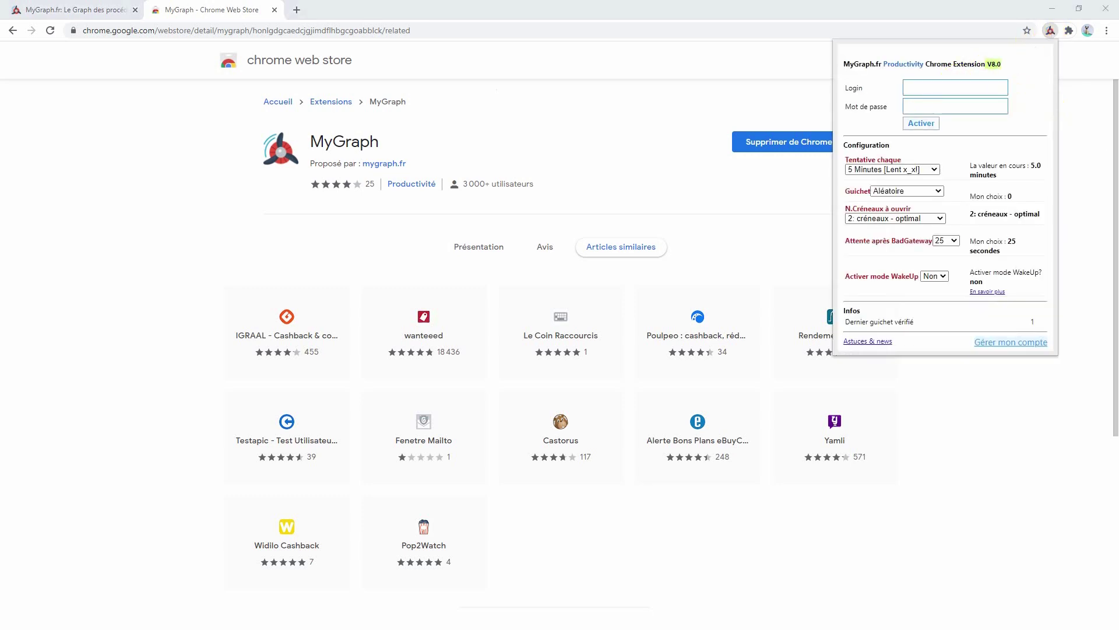
# - Log in to the MyGraph extension with the account login and activate it
pyautogui.click(938, 92)
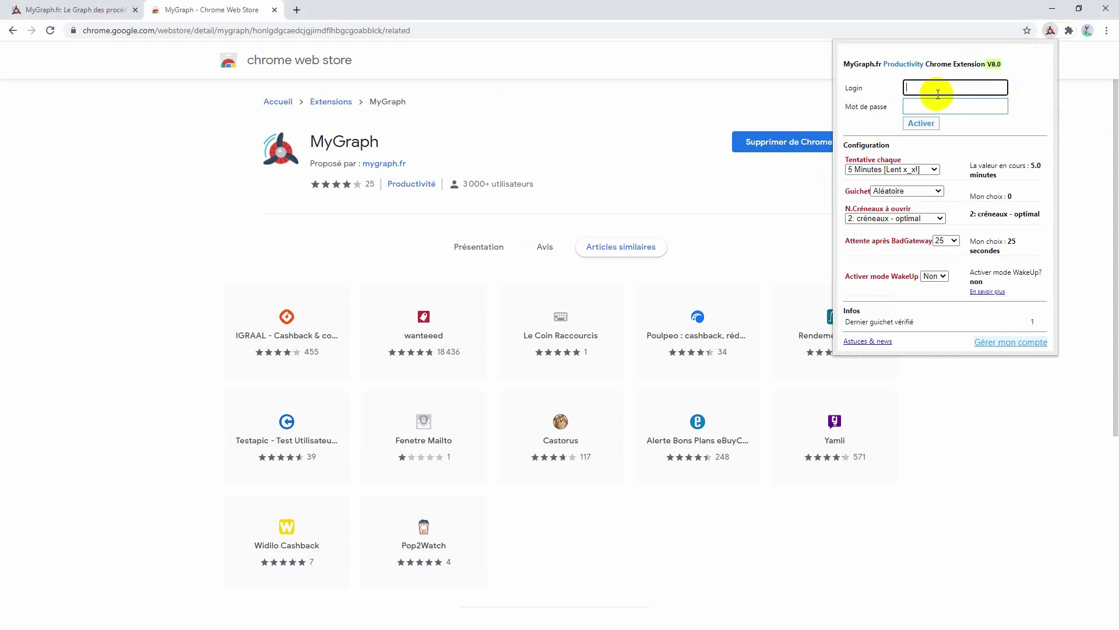
pyautogui.write('my')
pyautogui.press('BackSpace')
pyautogui.press('BackSpace')
pyautogui.write('ev')
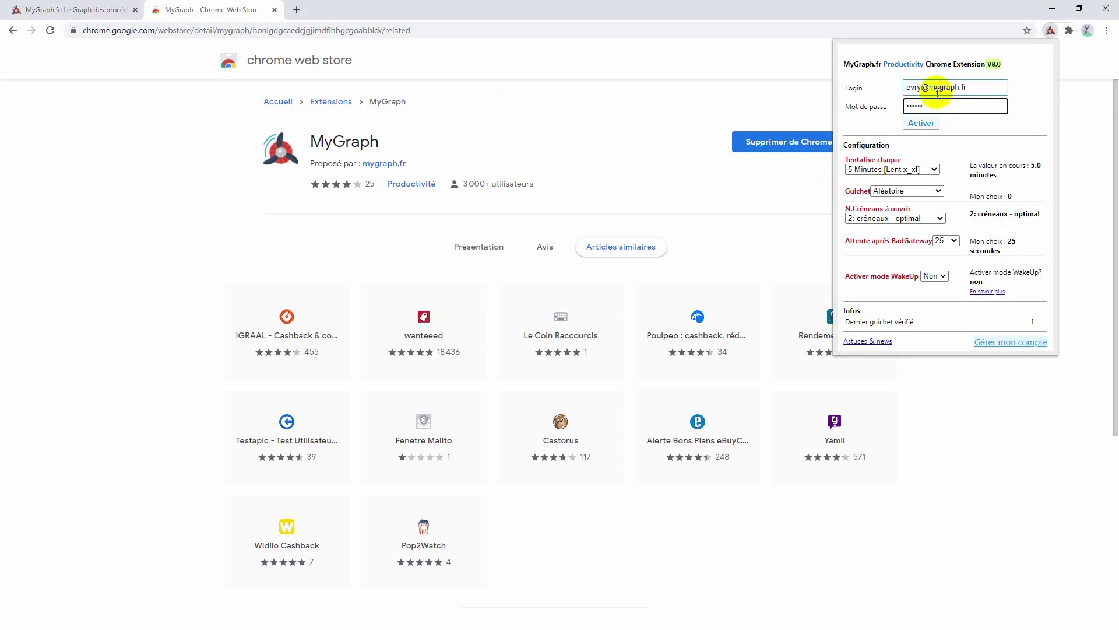
pyautogui.click(921, 123)
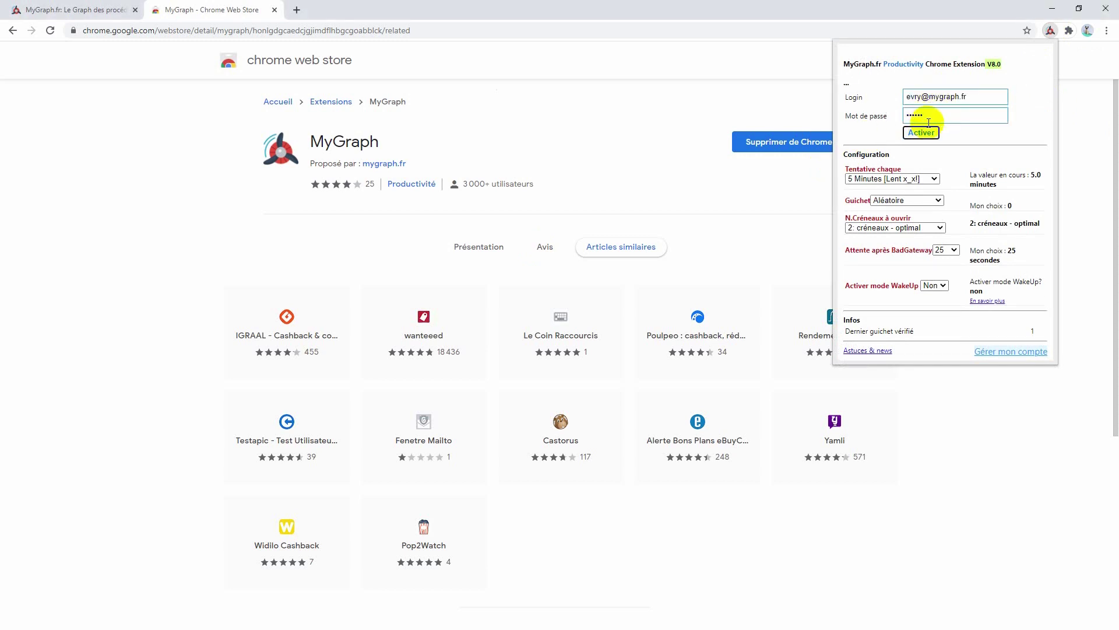
# - Set retries every 3 Minutes, the 1 er guichet counter, and a 120-second BadGateway wait, then apply
pyautogui.click(929, 169)
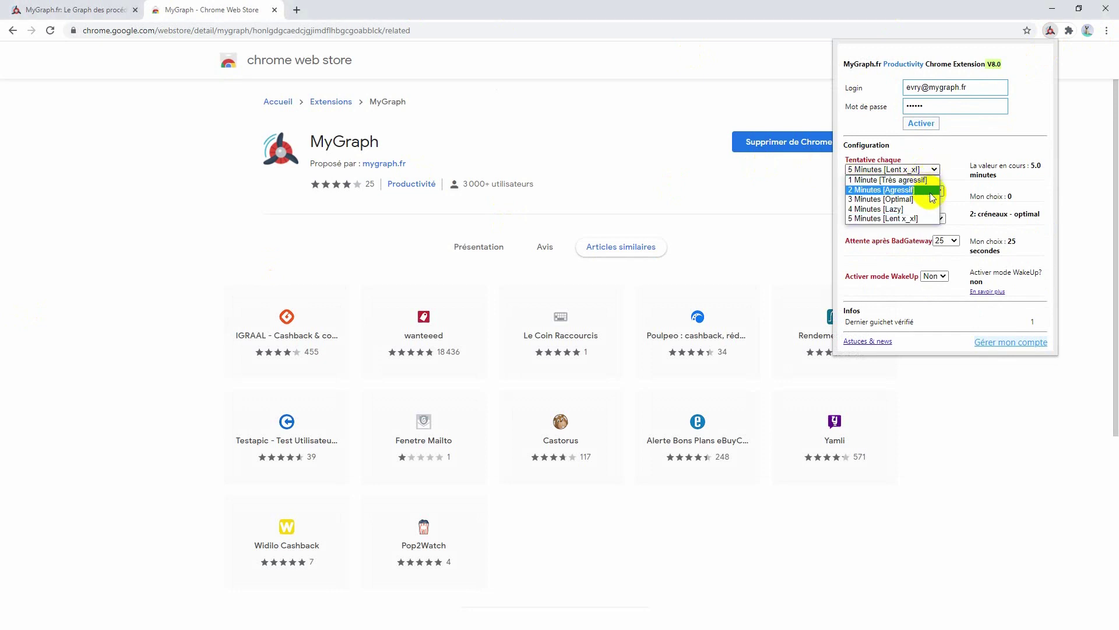
pyautogui.click(912, 200)
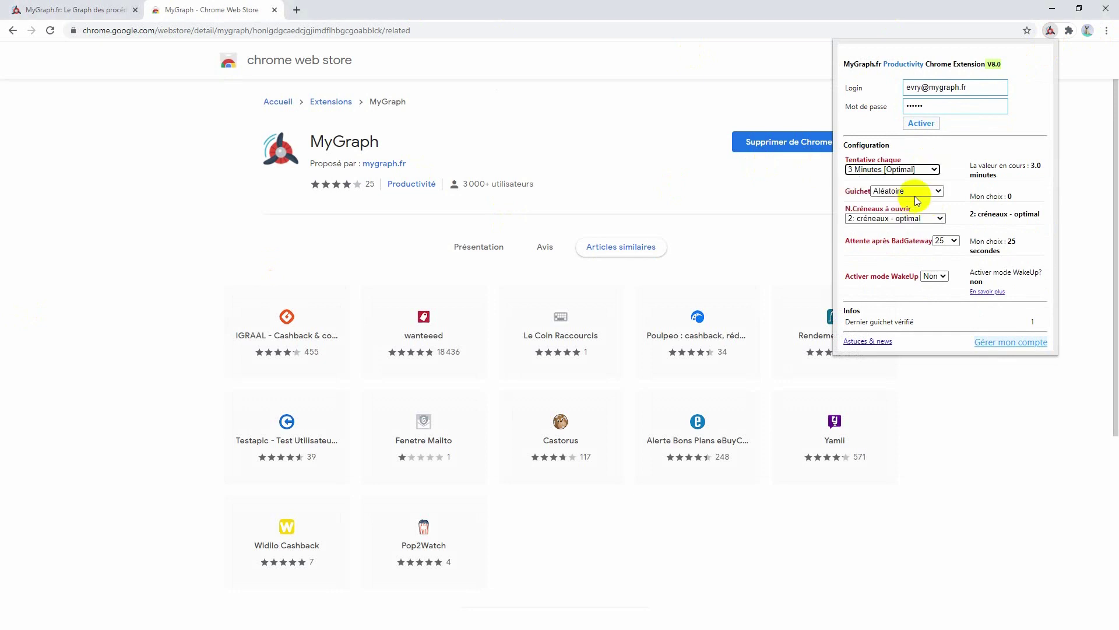
pyautogui.click(918, 192)
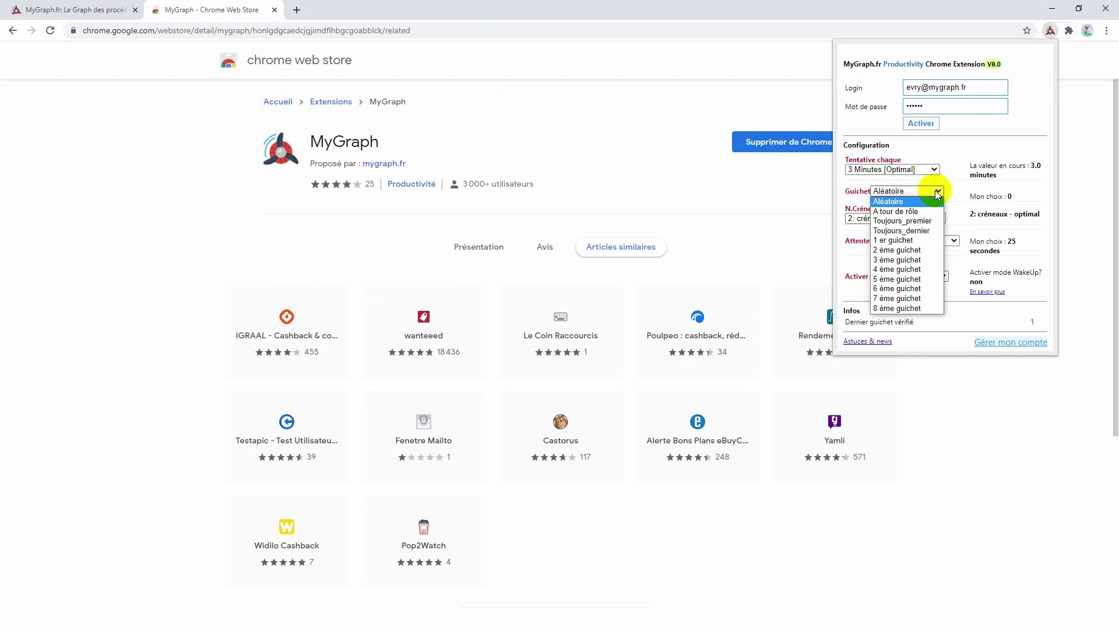
pyautogui.click(919, 247)
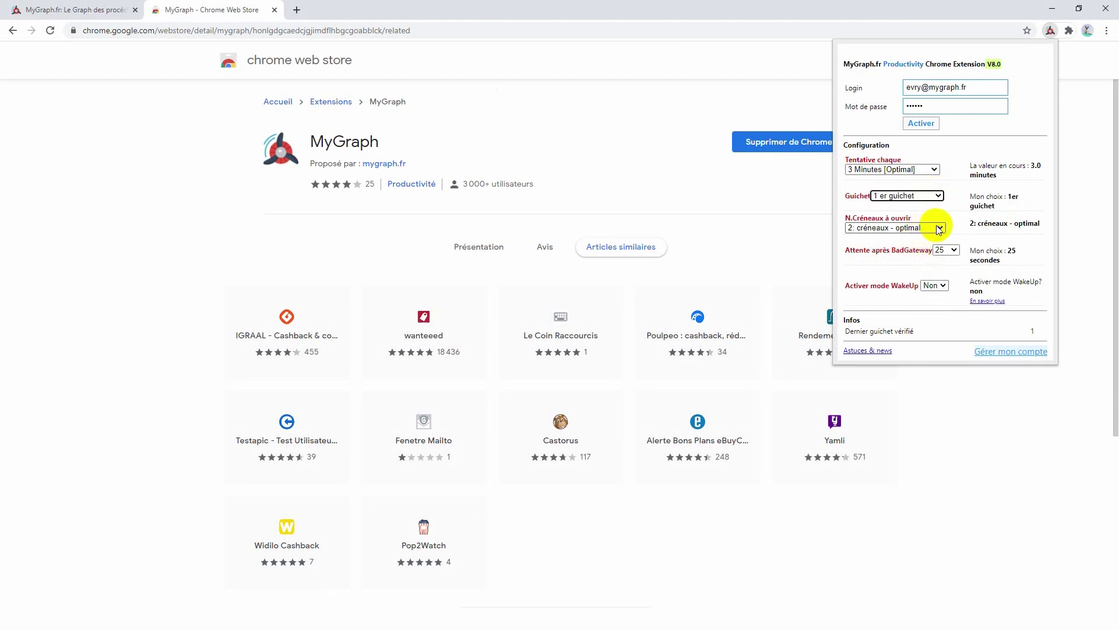
pyautogui.click(955, 251)
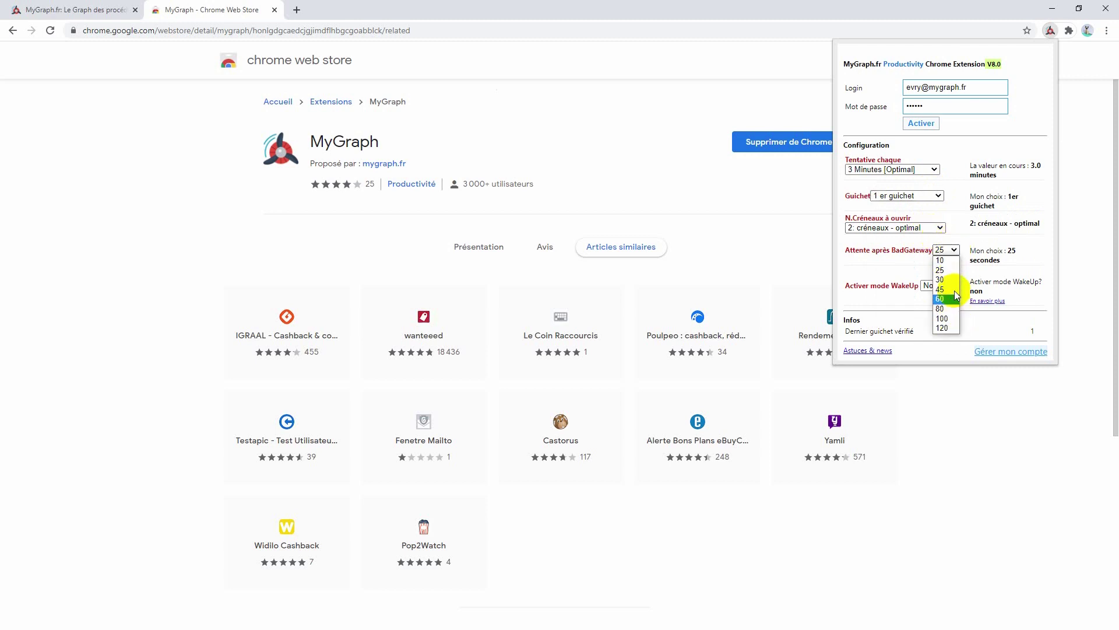
pyautogui.click(963, 225)
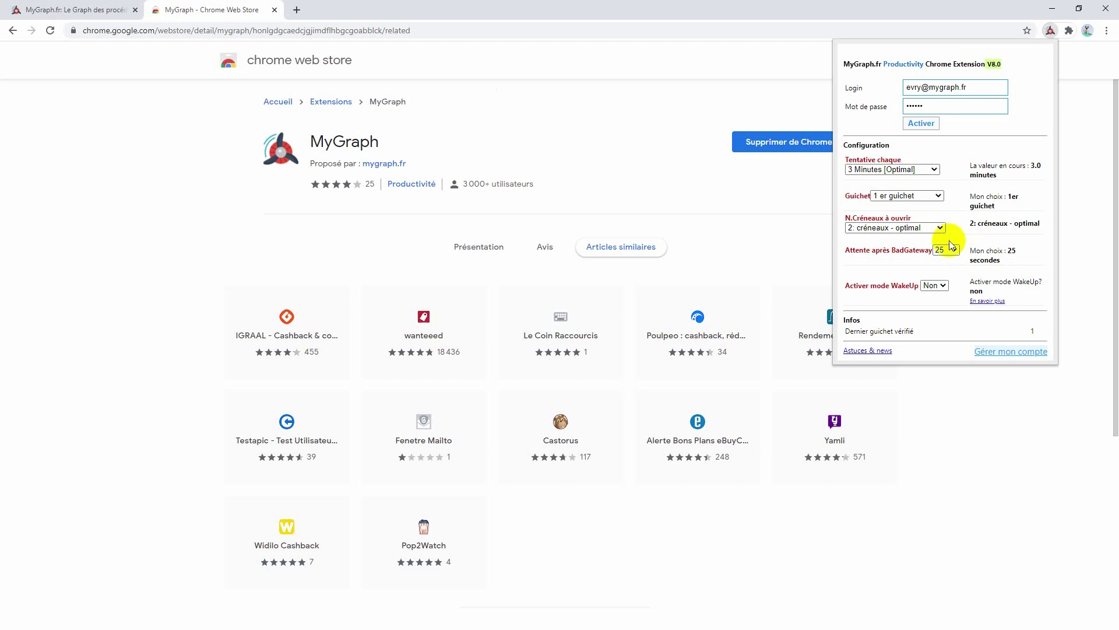
pyautogui.click(954, 249)
pyautogui.click(941, 328)
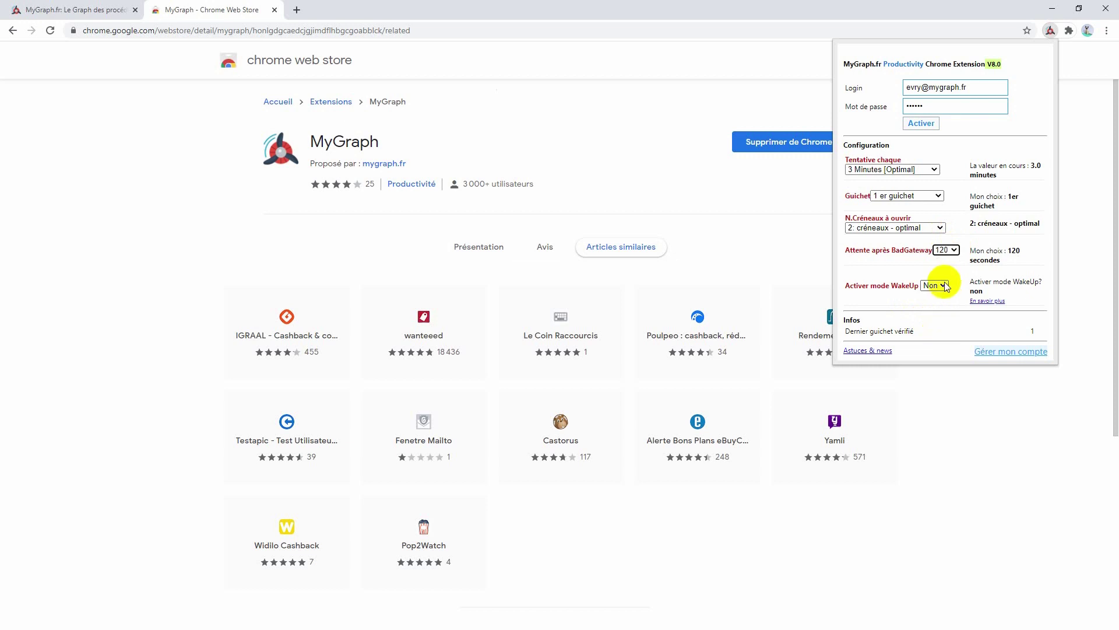
pyautogui.click(938, 124)
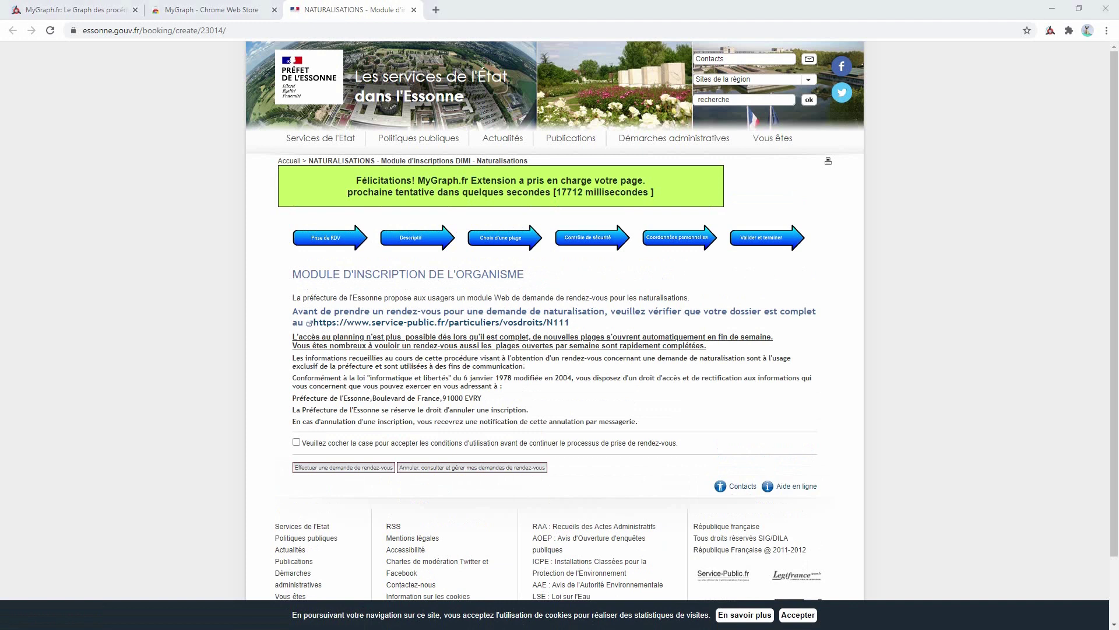
# - Open a new browser tab for the Isère appointment page
pyautogui.click(436, 10)
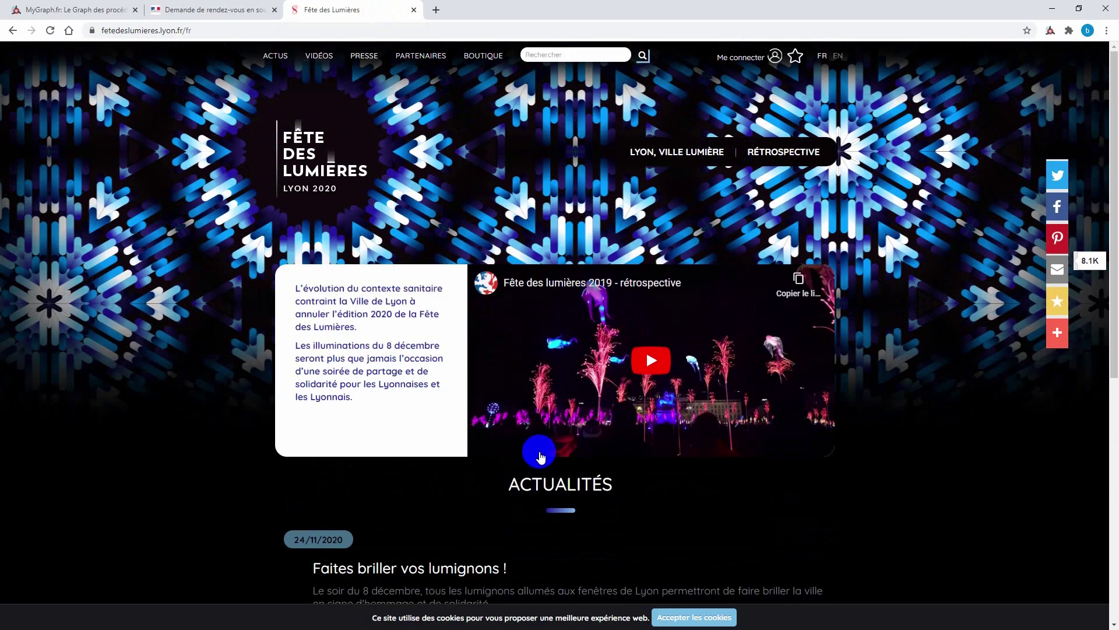
# - Pass the reCAPTCHA check for the 19 January 2021 slot and continue to the next step
pyautogui.scroll(-1, 547, 469)
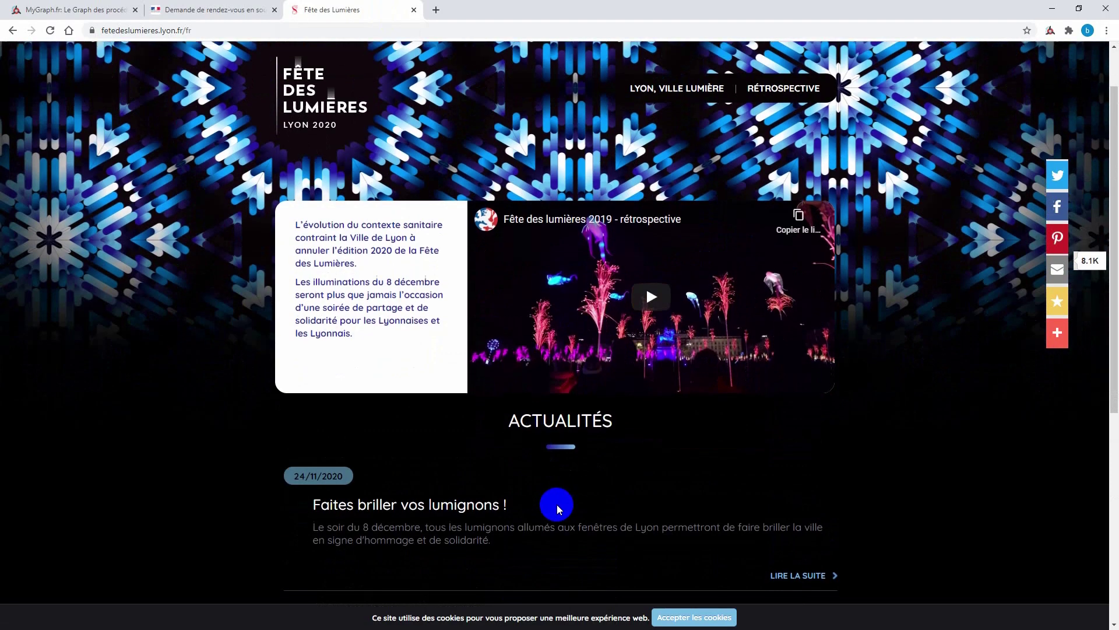
pyautogui.scroll(-3, 557, 505)
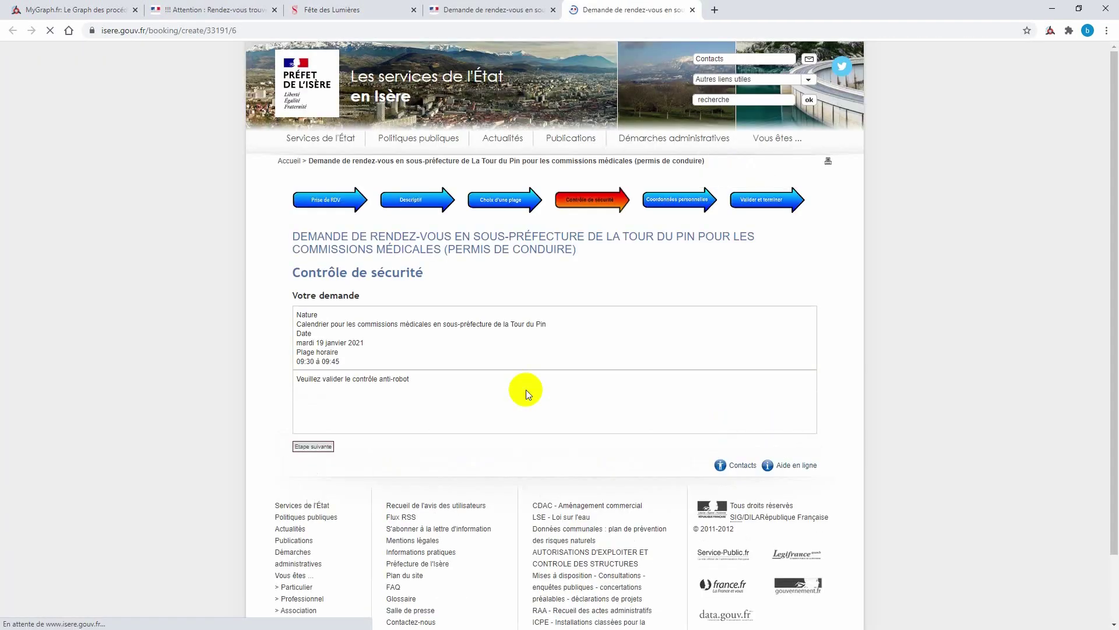
pyautogui.click(312, 406)
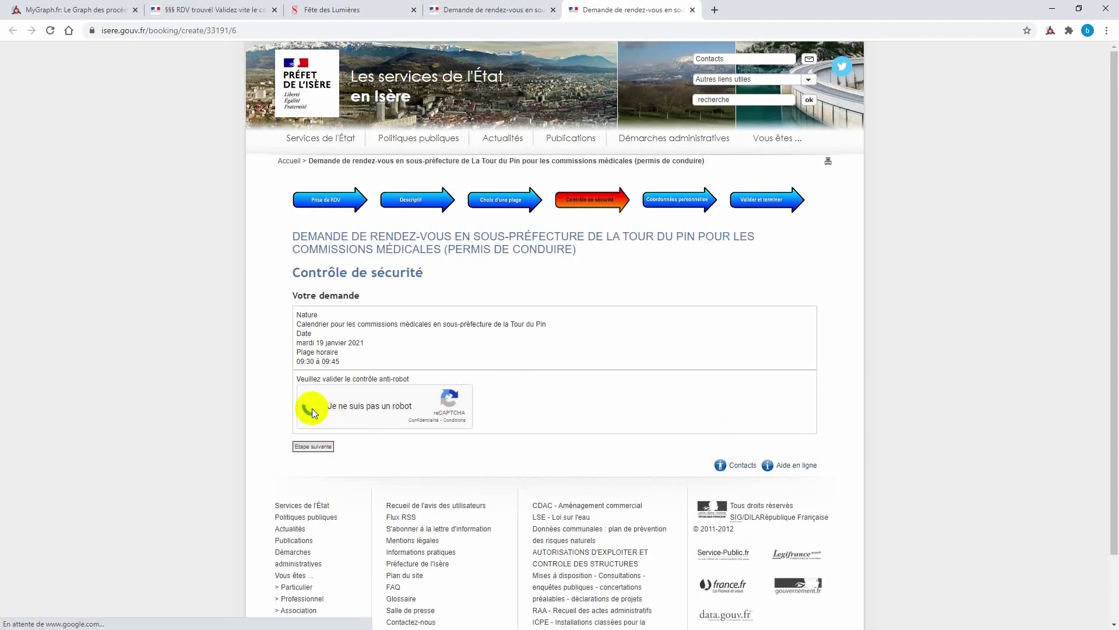
pyautogui.click(313, 447)
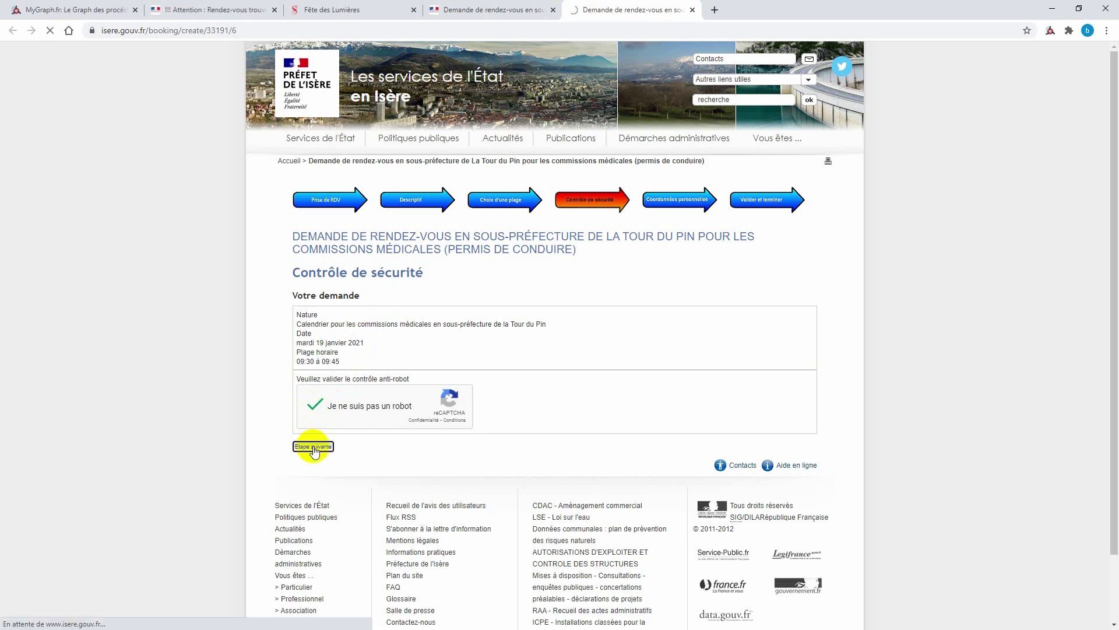
# - Fill in the applicant's first name, surname, e-mail address and e-mail confirmation
pyautogui.click(316, 406)
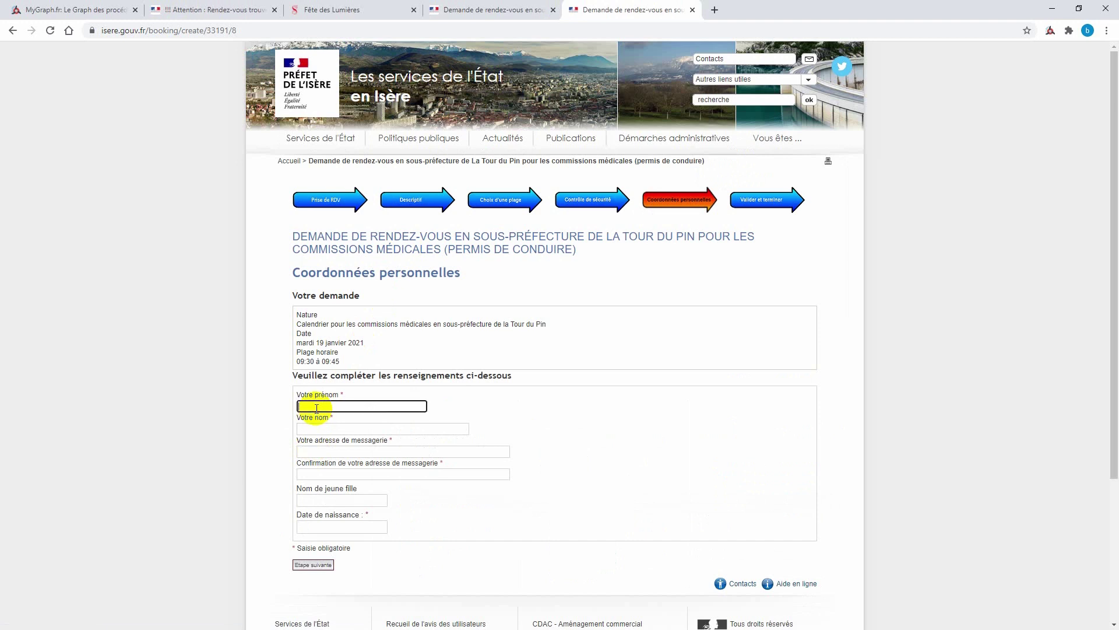
pyautogui.write('lea')
pyautogui.press('Tab')
pyautogui.write('MG')
pyautogui.press('Tab')
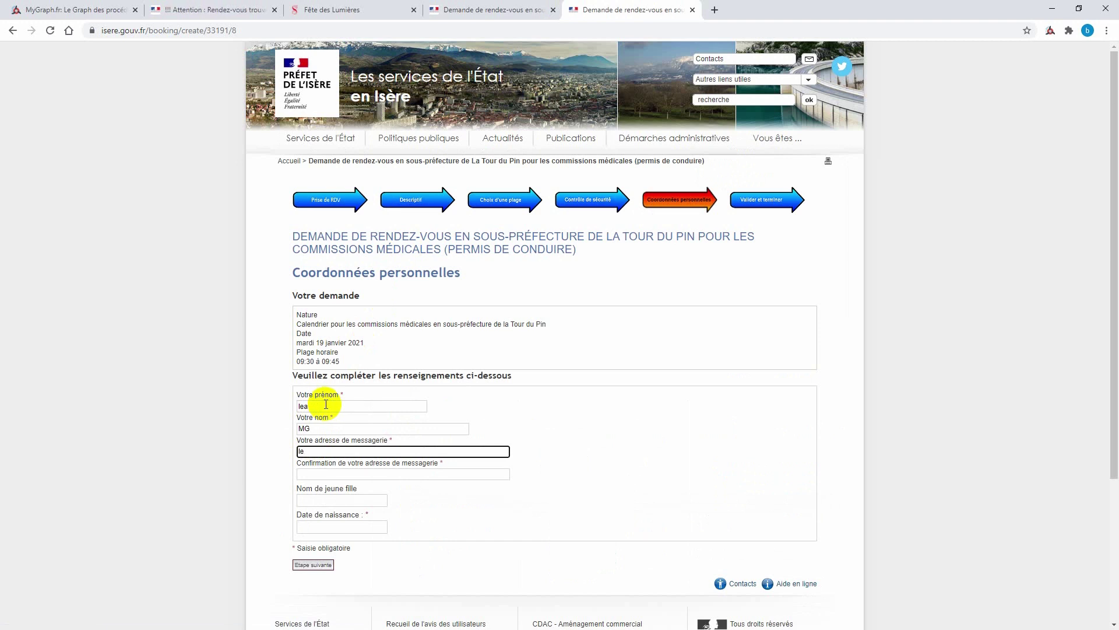
pyautogui.press('Tab')
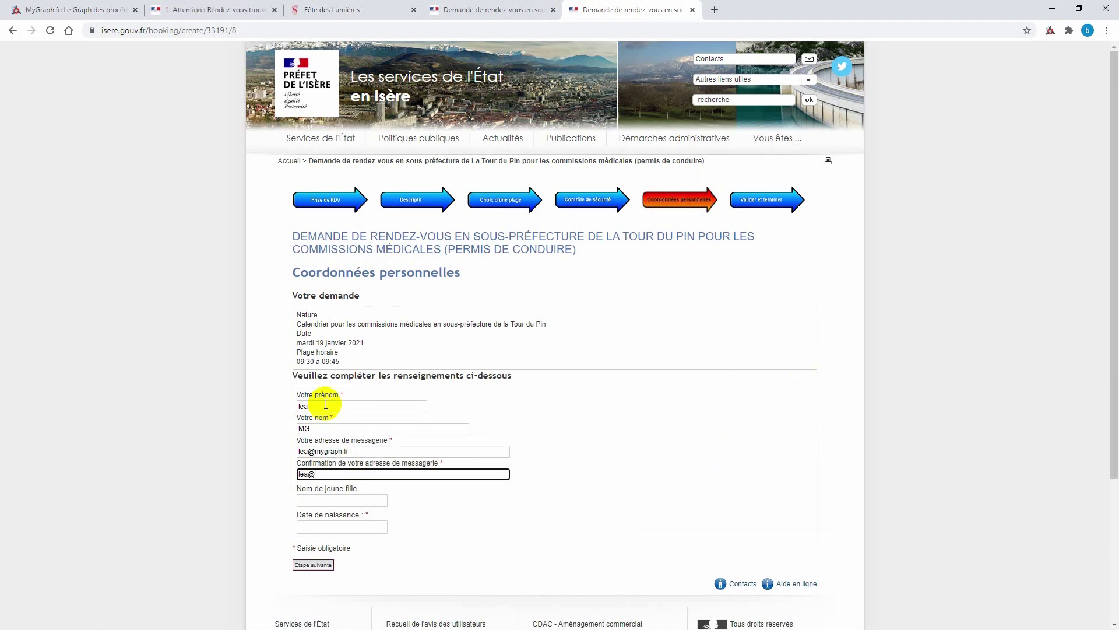
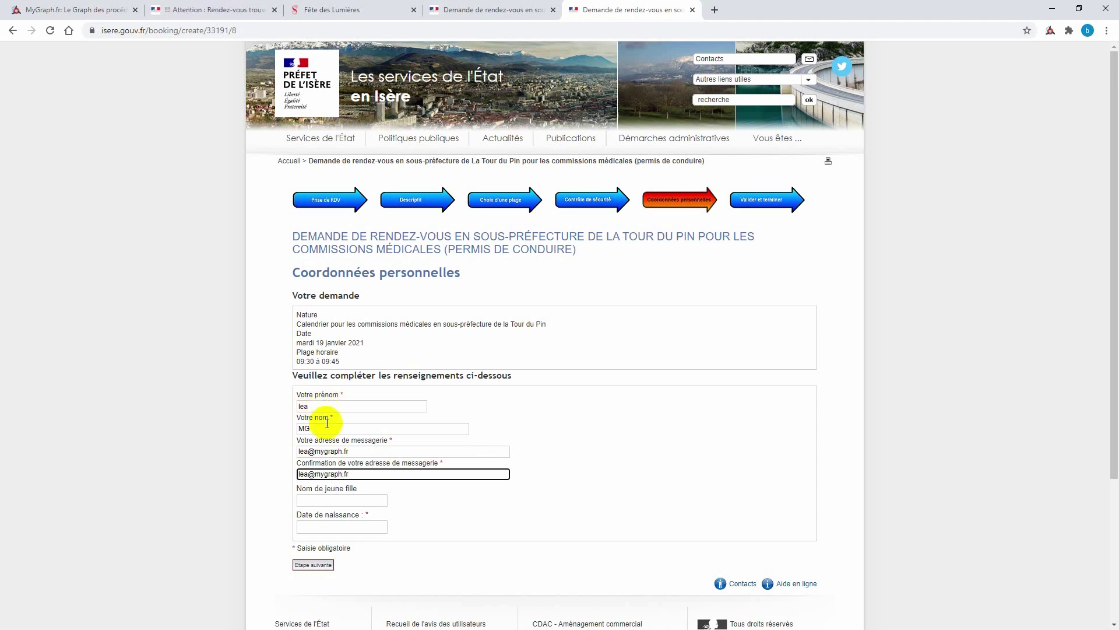
# - Enter the applicant's date of birth and submit the personal details
pyautogui.click(301, 527)
pyautogui.write('01/01/20')
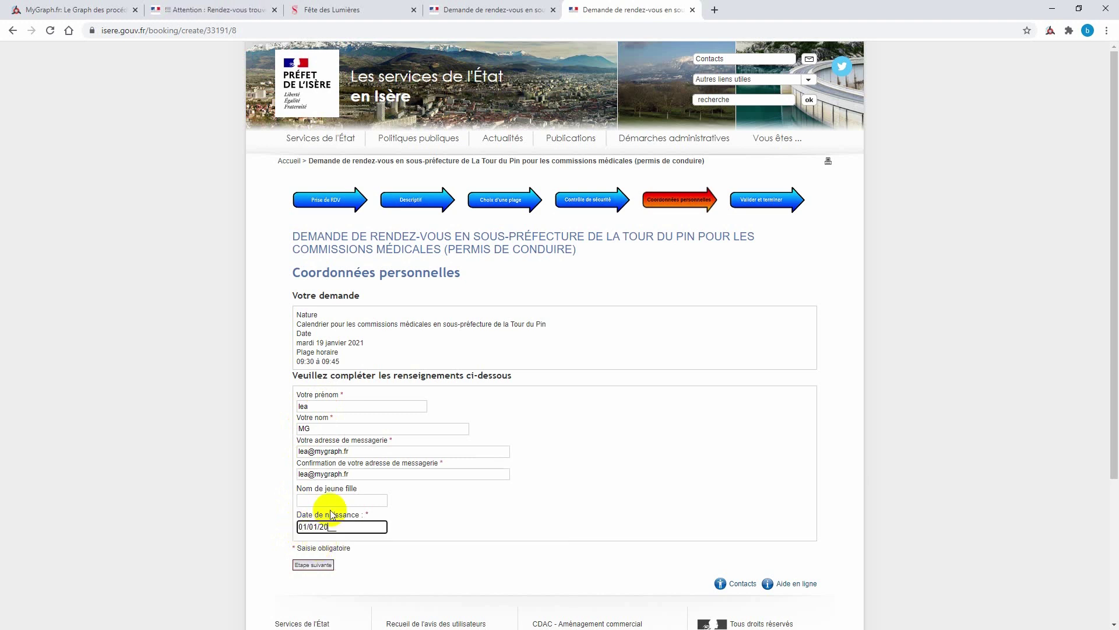
pyautogui.write('00')
pyautogui.click(313, 564)
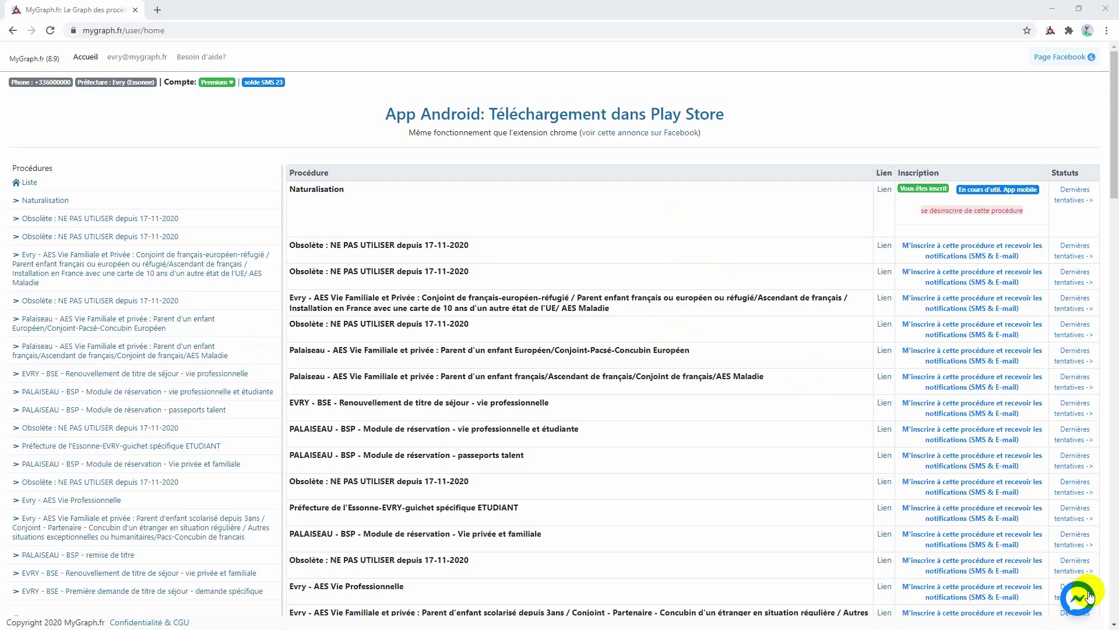
# - Send 'hello' in the MyGraph.fr Messenger support chat, then minimise the chat
pyautogui.click(1080, 598)
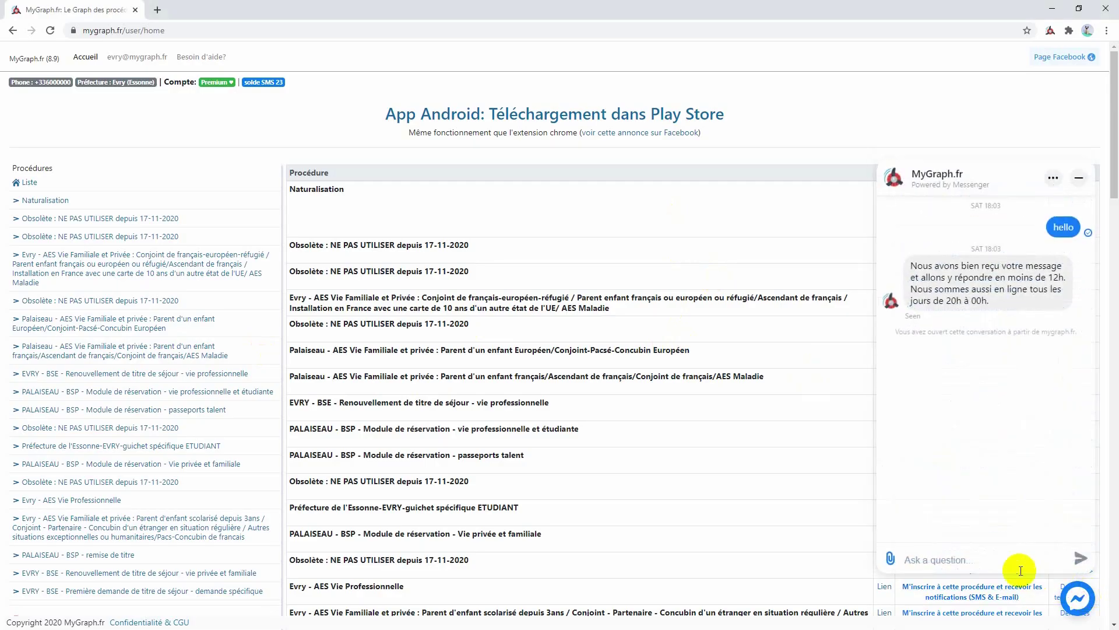
pyautogui.write('hello')
pyautogui.press('Return')
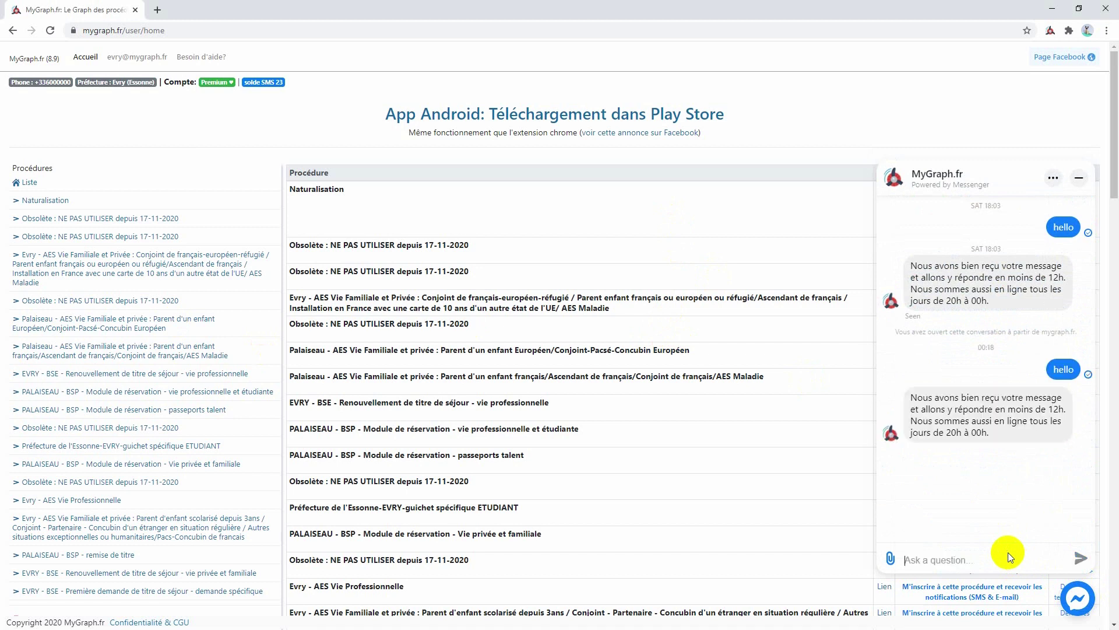
pyautogui.click(1076, 180)
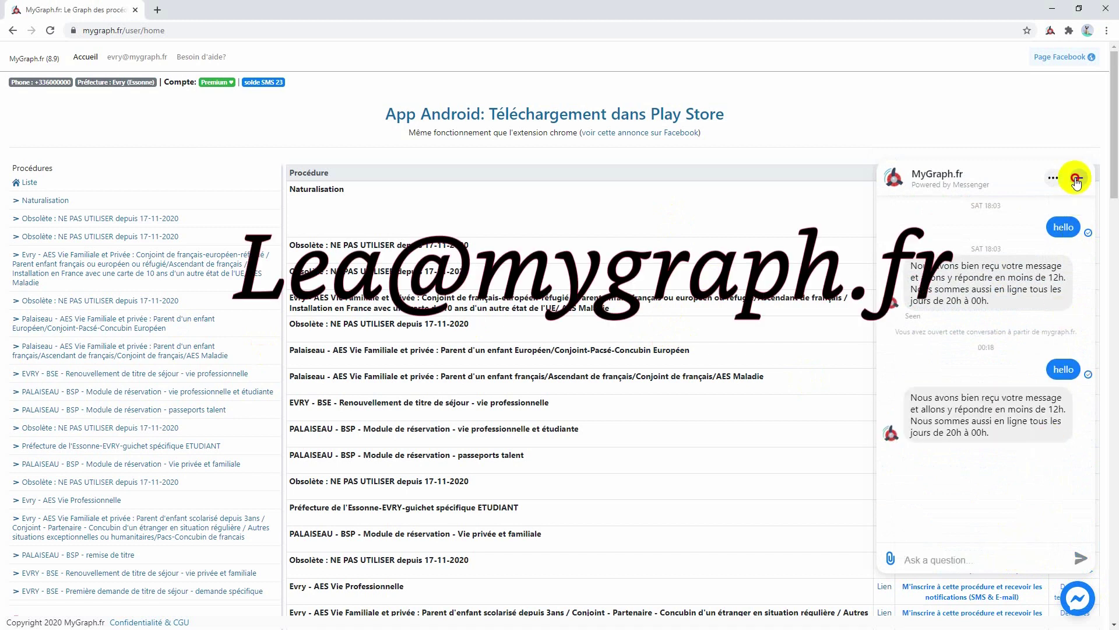